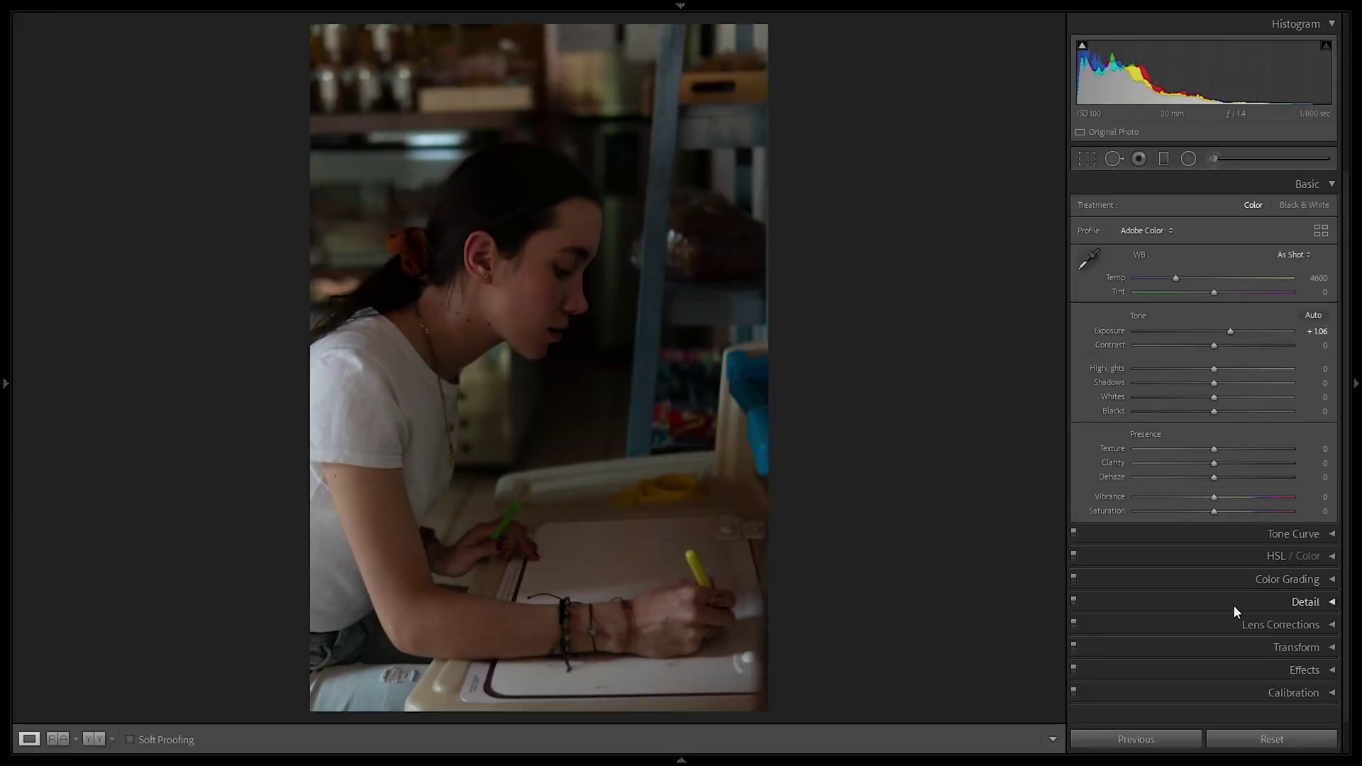
# - Open the Color Grading settings and go through the individual shadows, midtones and highlights wheels
pyautogui.click(1234, 579)
pyautogui.scroll(-1, 1269, 475)
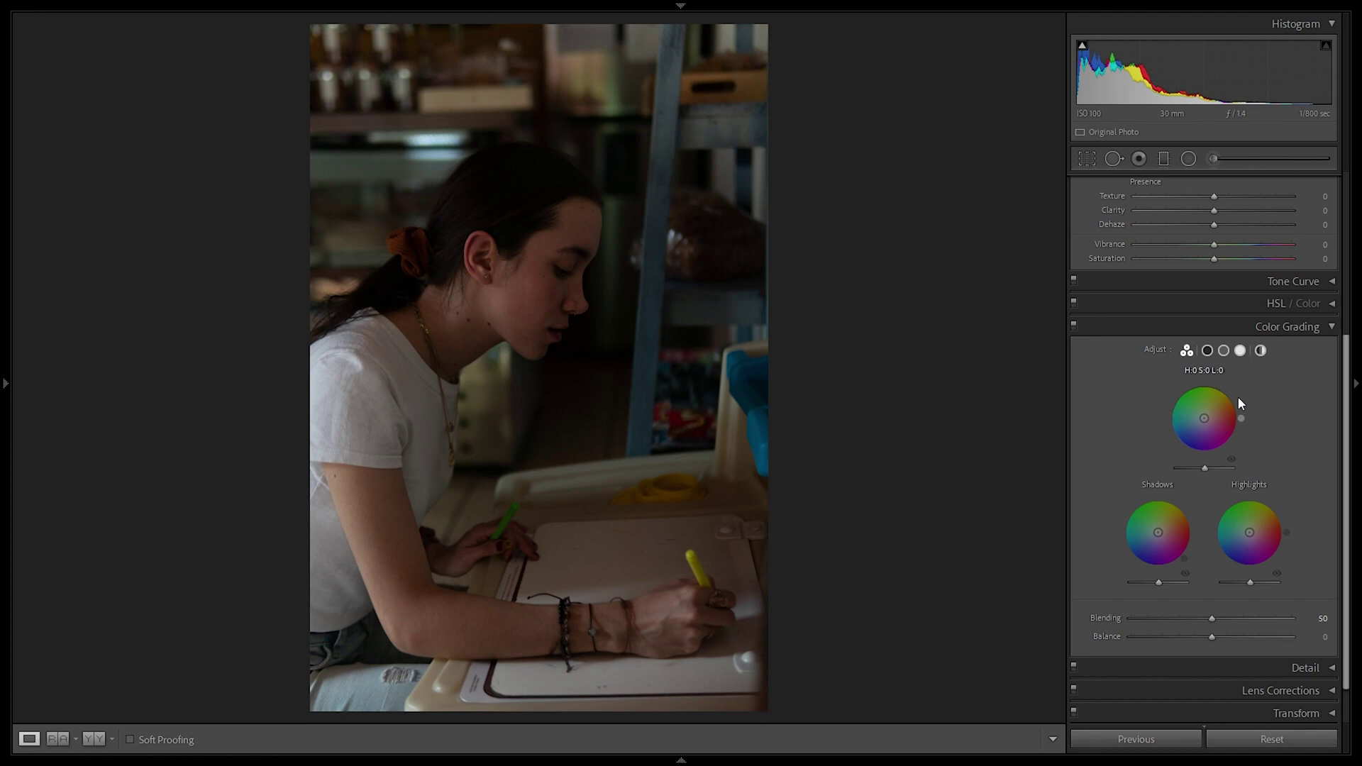
pyautogui.click(1207, 351)
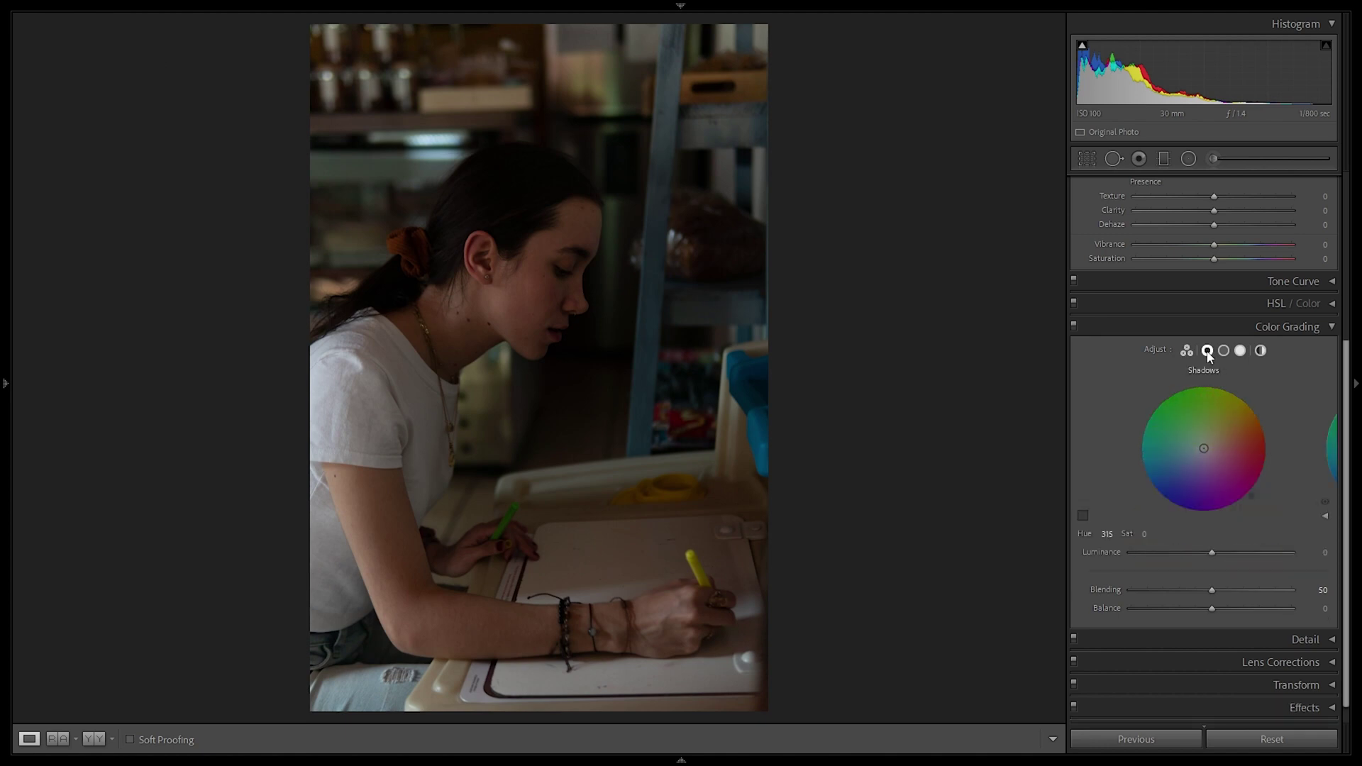
pyautogui.click(1221, 352)
pyautogui.click(1242, 352)
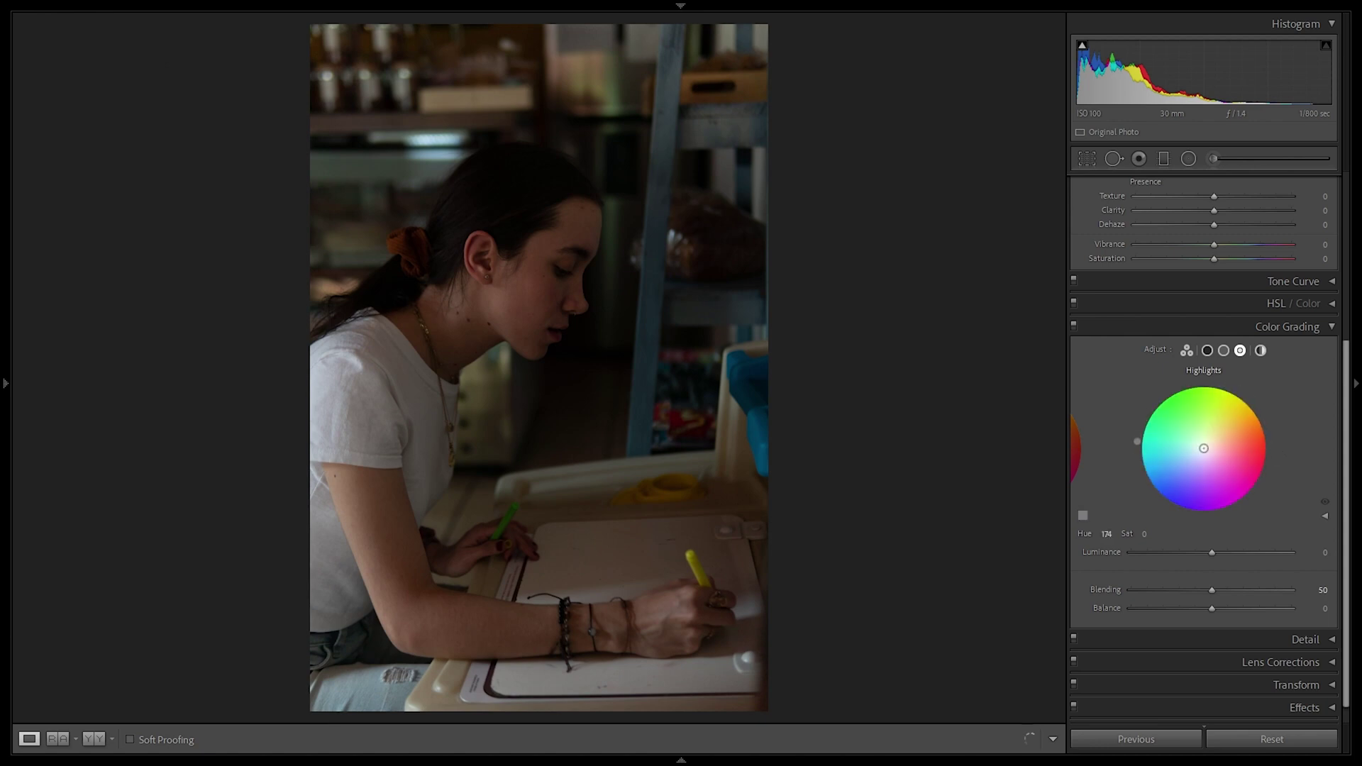
# - Try a green highlights tint with hue 125 and saturation 87, and inspect the shirt and the background light up close
pyautogui.moveTo(1203, 448); pyautogui.dragTo(1175, 407)
pyautogui.click(354, 390)
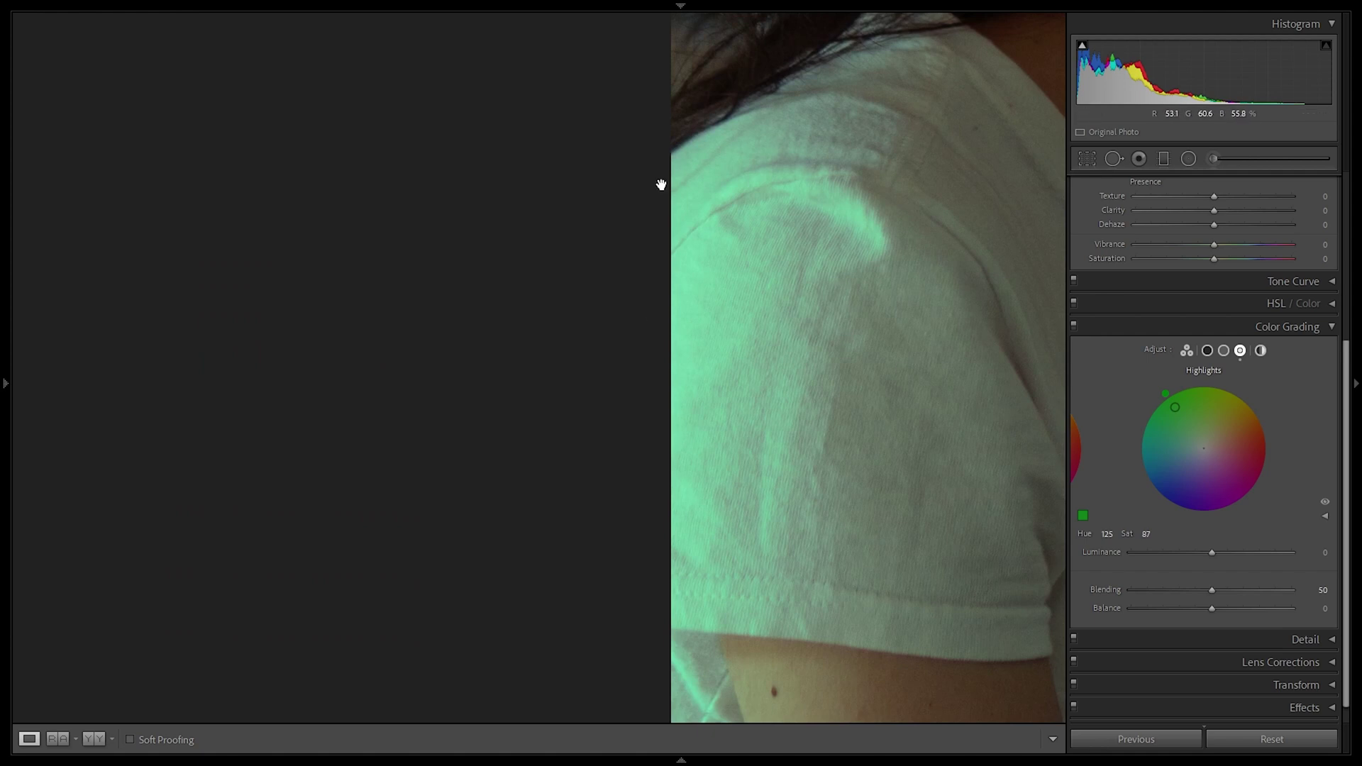
pyautogui.moveTo(815, 283); pyautogui.dragTo(705, 273)
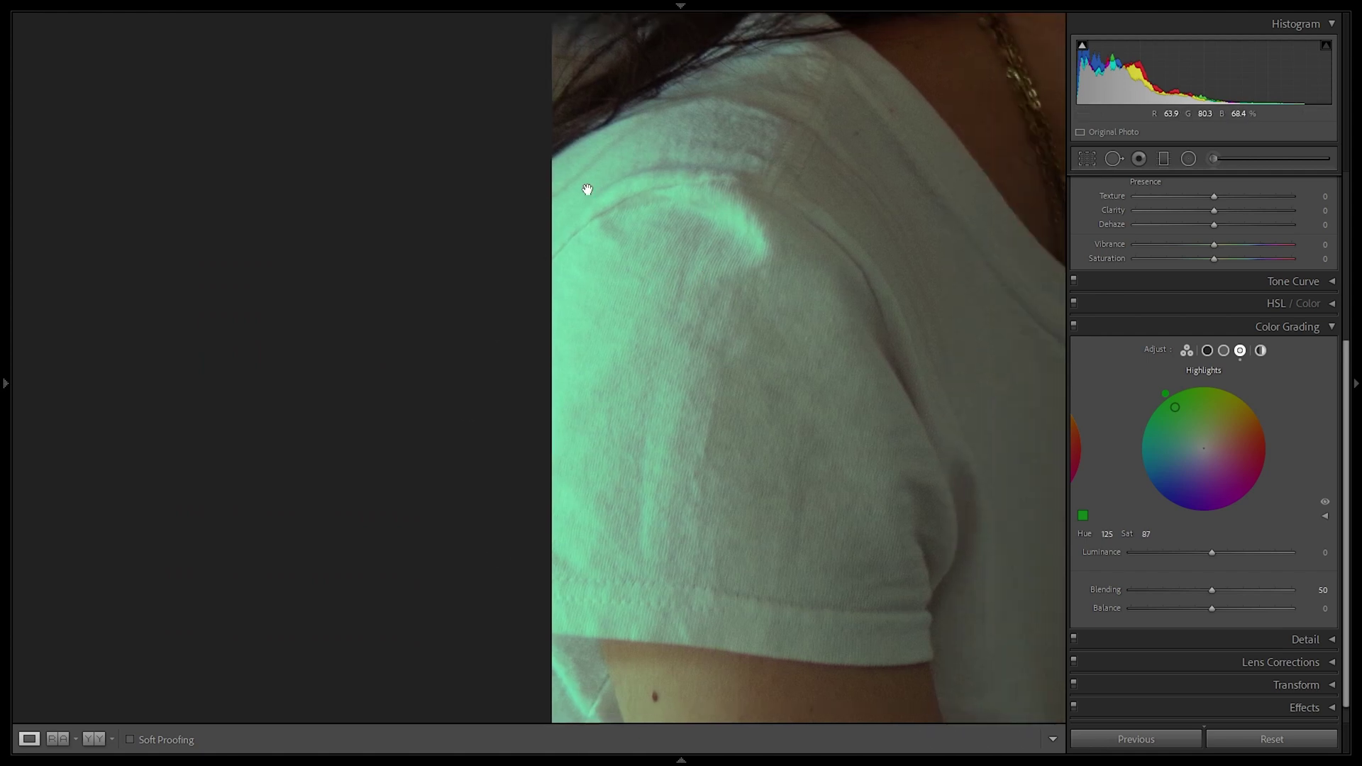
pyautogui.click(721, 274)
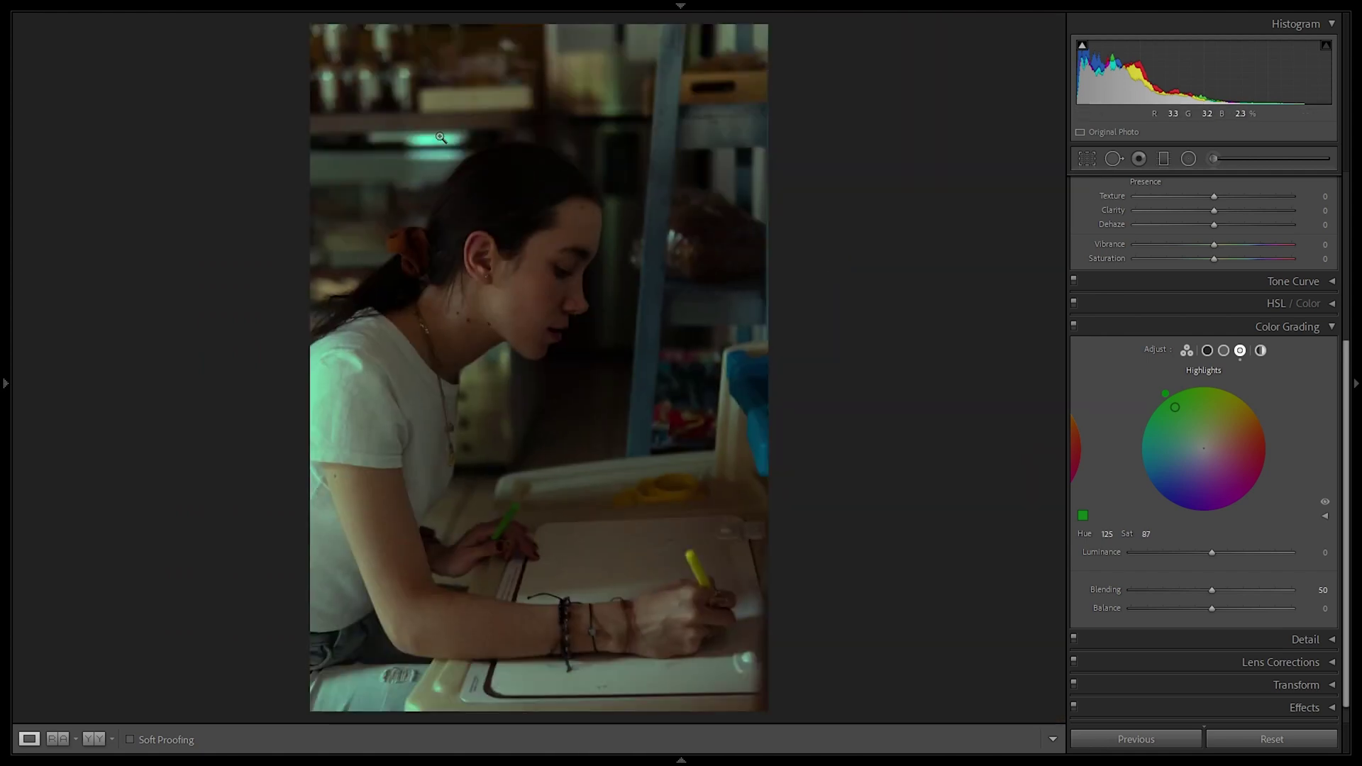
pyautogui.click(422, 156)
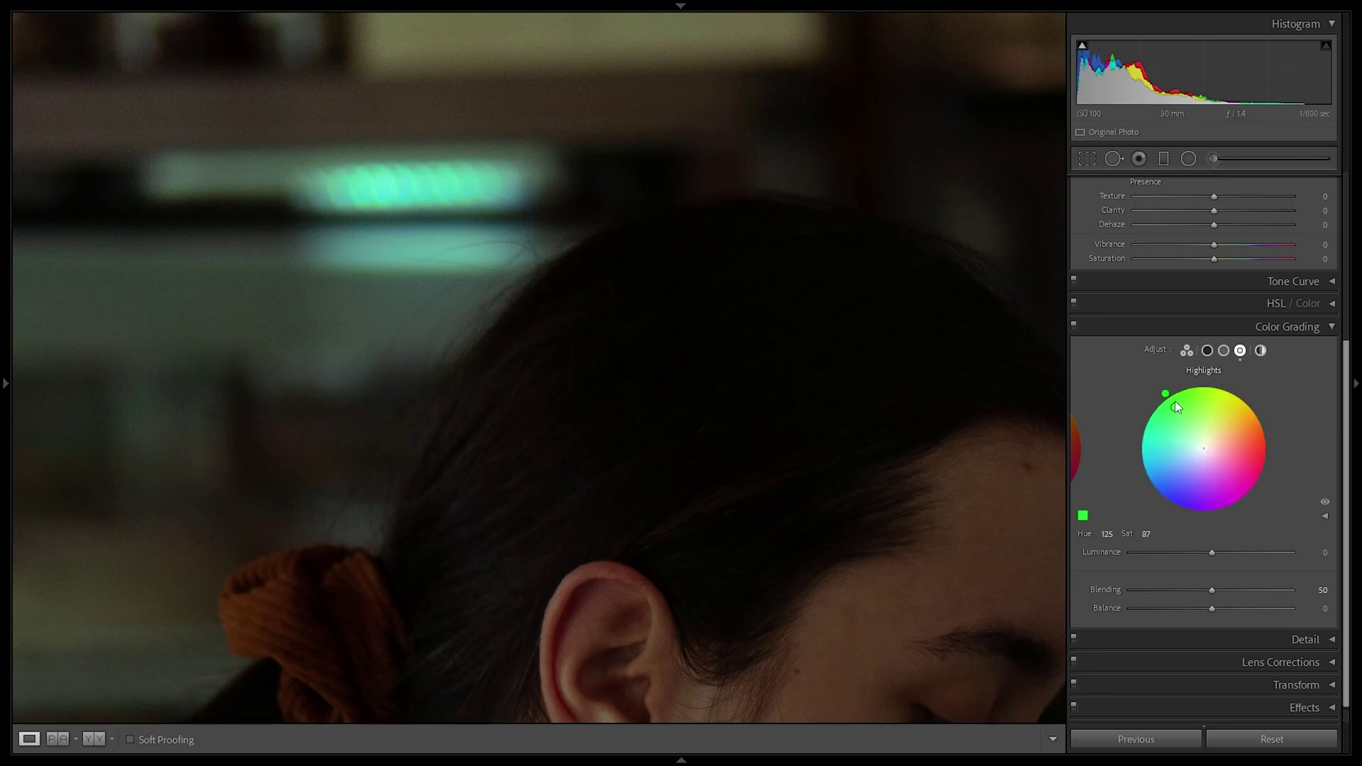
# - Try a magenta highlights tint with hue 298 and saturation 100, and reset the highlights wheel
pyautogui.moveTo(1166, 395); pyautogui.dragTo(1235, 508)
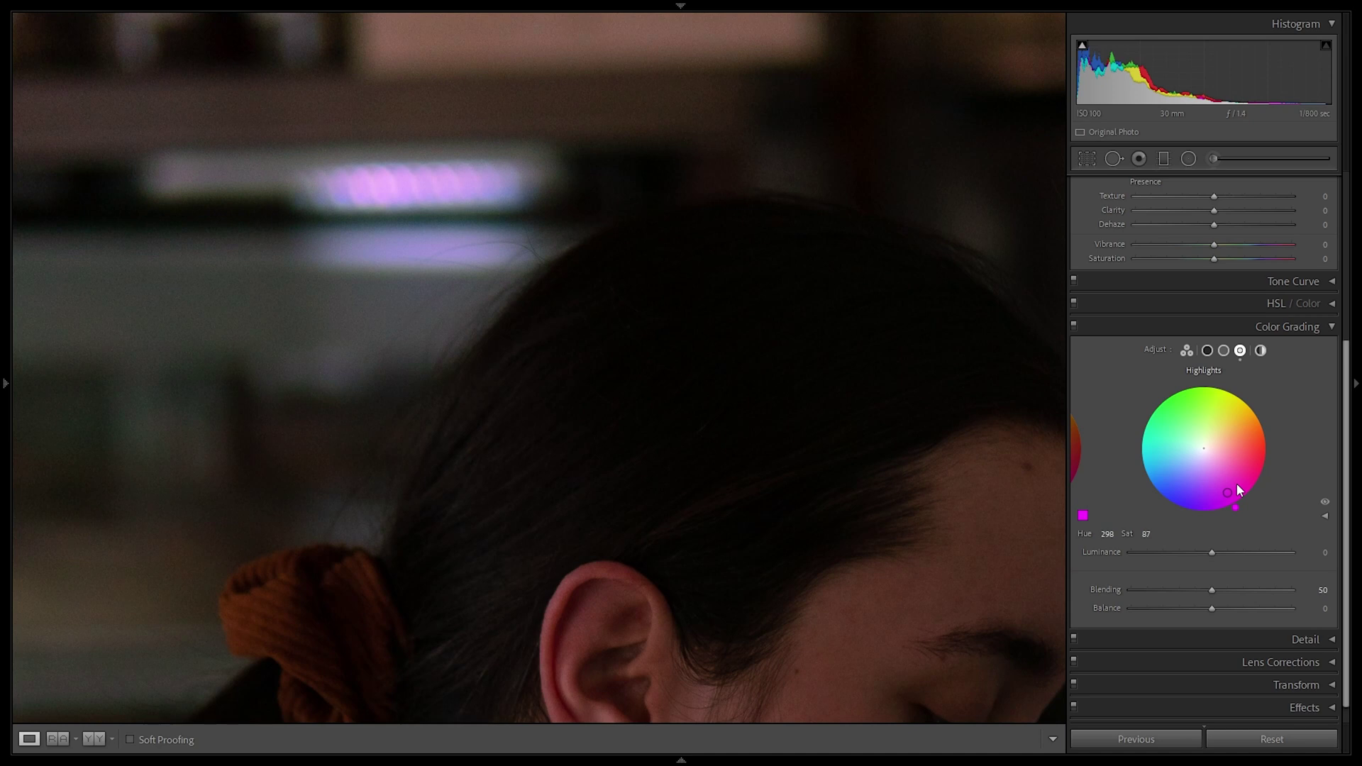
pyautogui.doubleClick(1236, 483)
pyautogui.click(1230, 498)
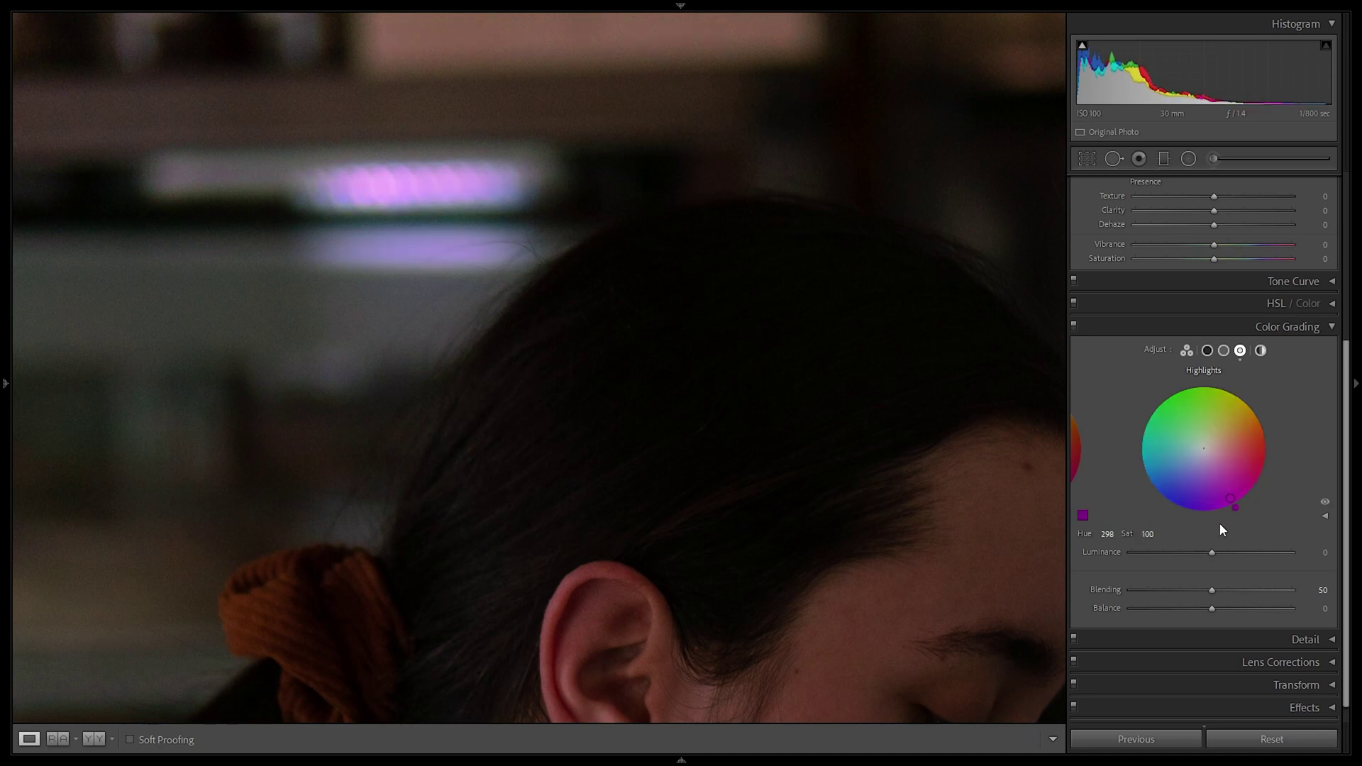
pyautogui.doubleClick(1203, 446)
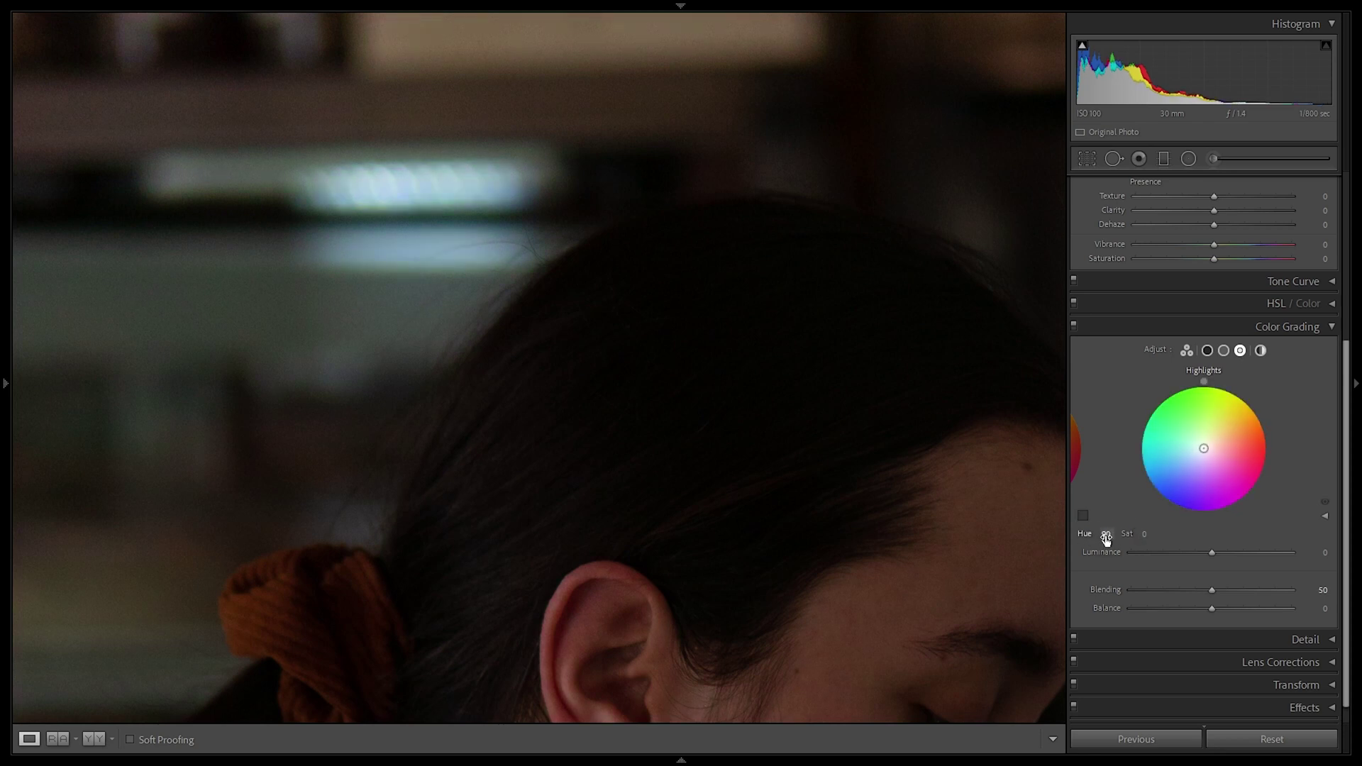
# - Try a highlights saturation of 38 at hue 90, and return the saturation to 0
pyautogui.moveTo(1144, 533); pyautogui.dragTo(1153, 533)
pyautogui.write('0')
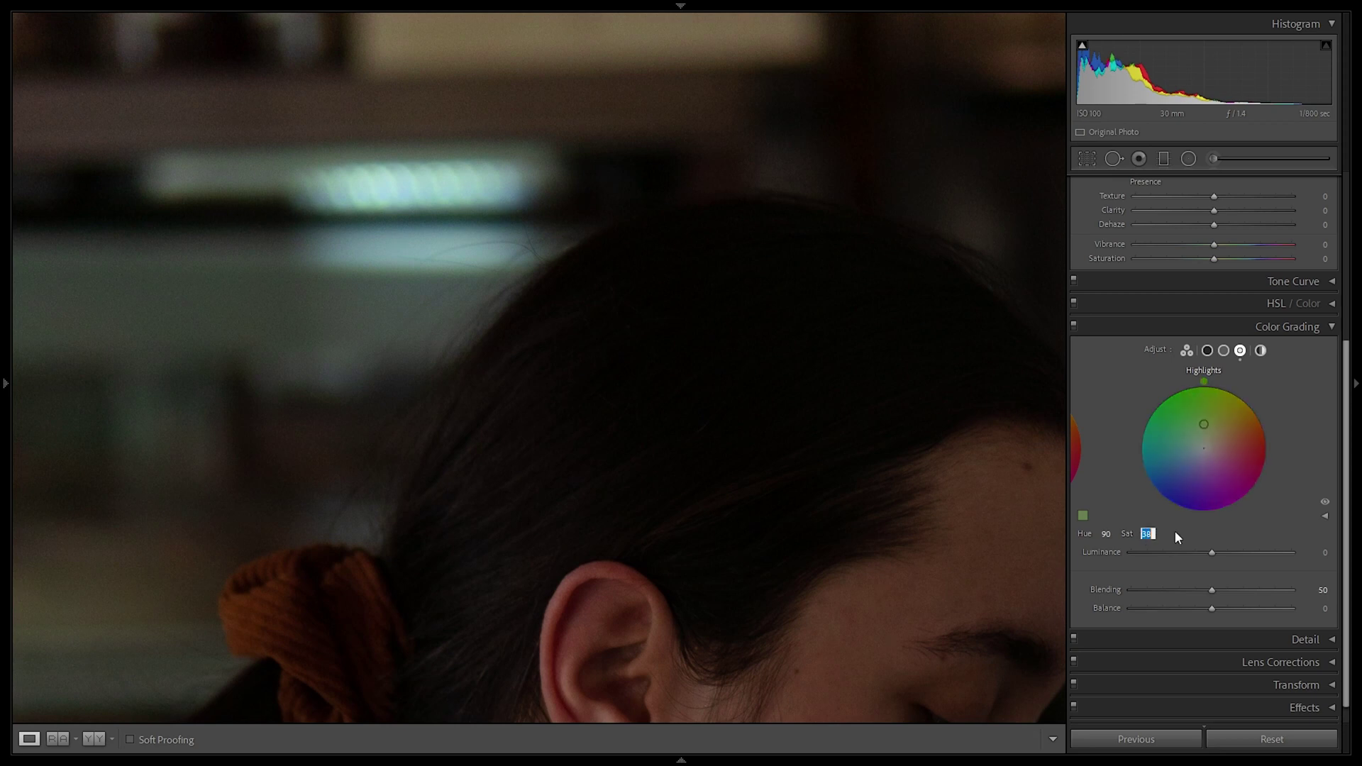
pyautogui.press('Return')
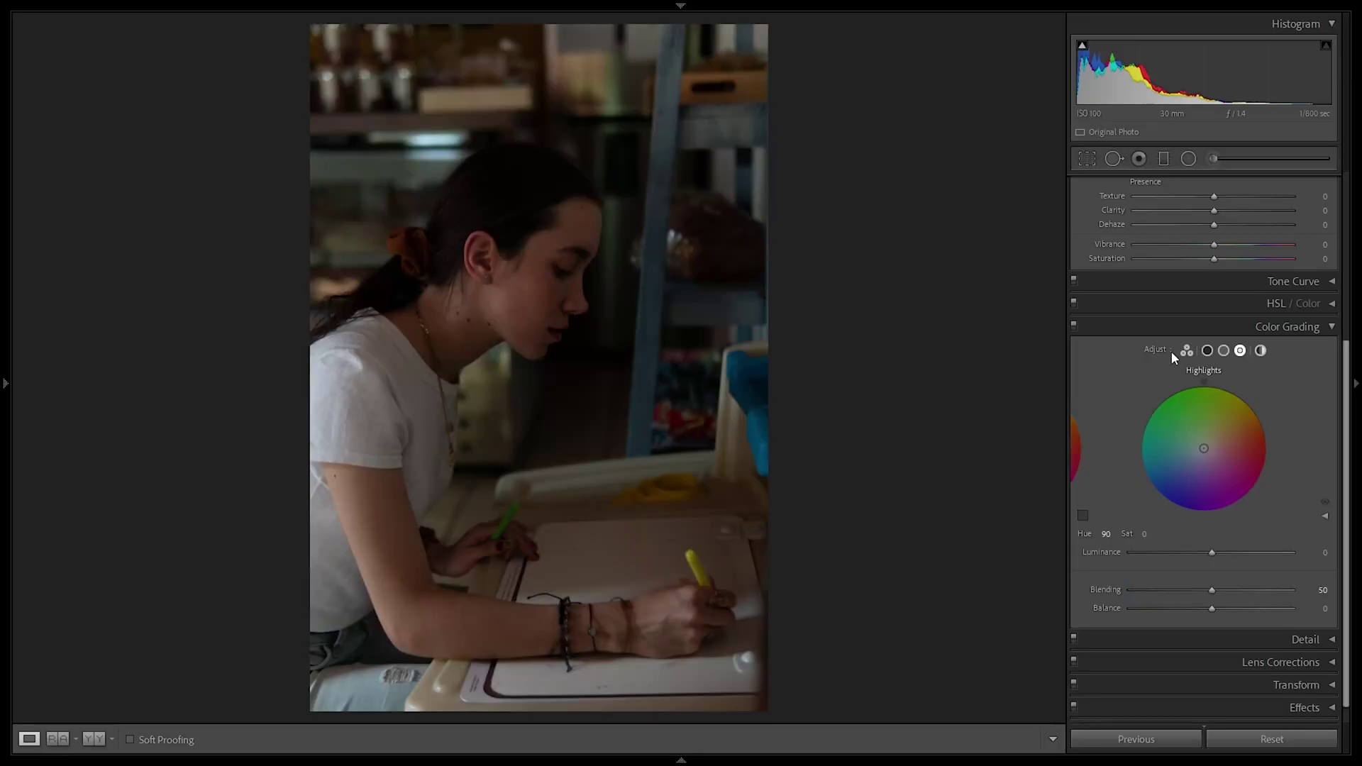
# - Show all three color grading wheels together and briefly view the Tone Curve's region settings
pyautogui.click(1186, 350)
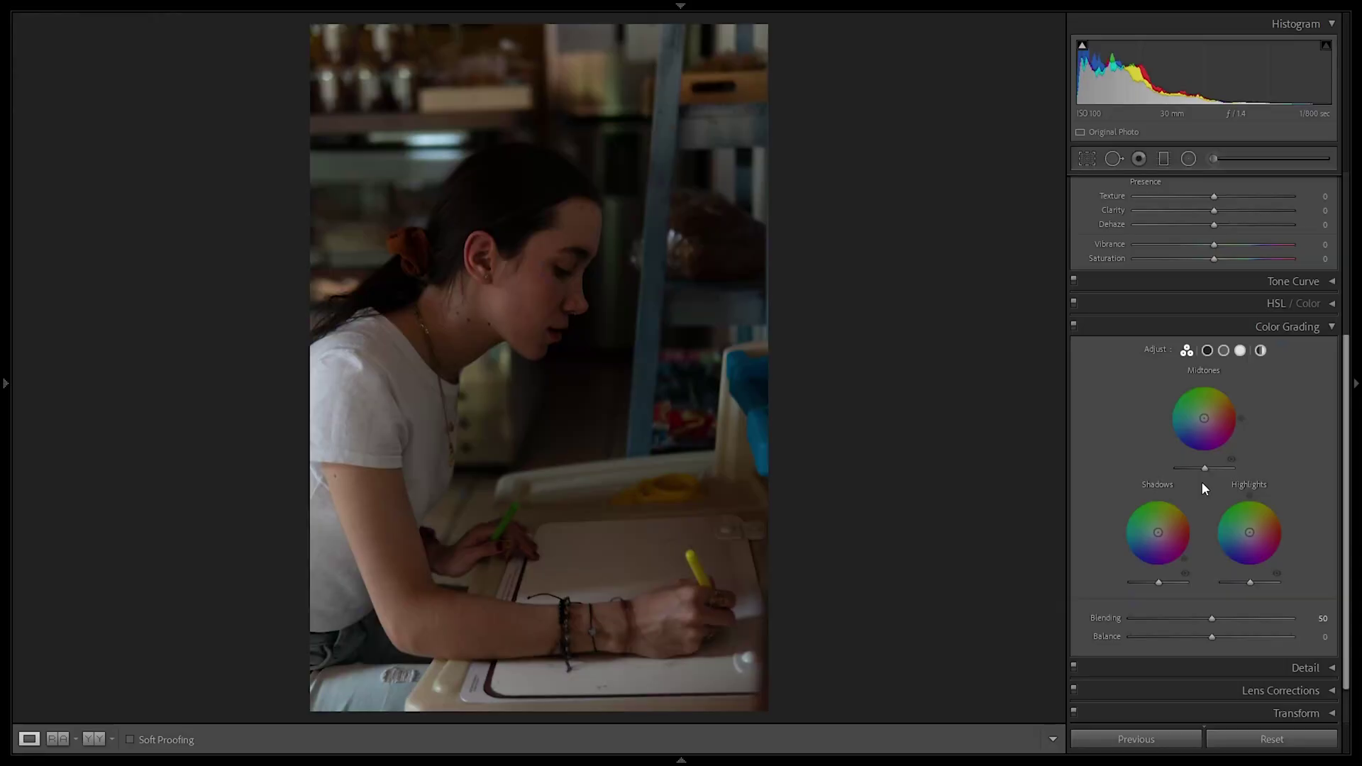
pyautogui.scroll(5, 1201, 482)
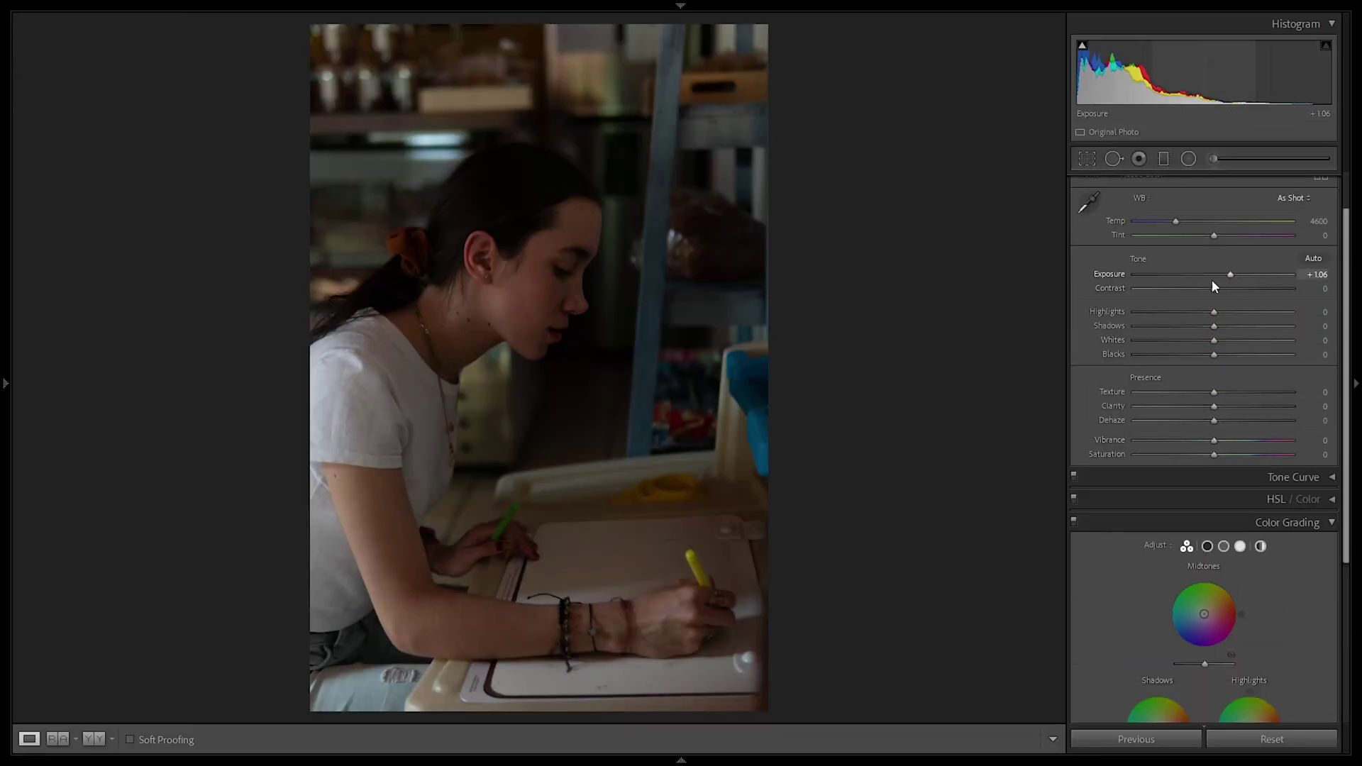
pyautogui.click(1309, 480)
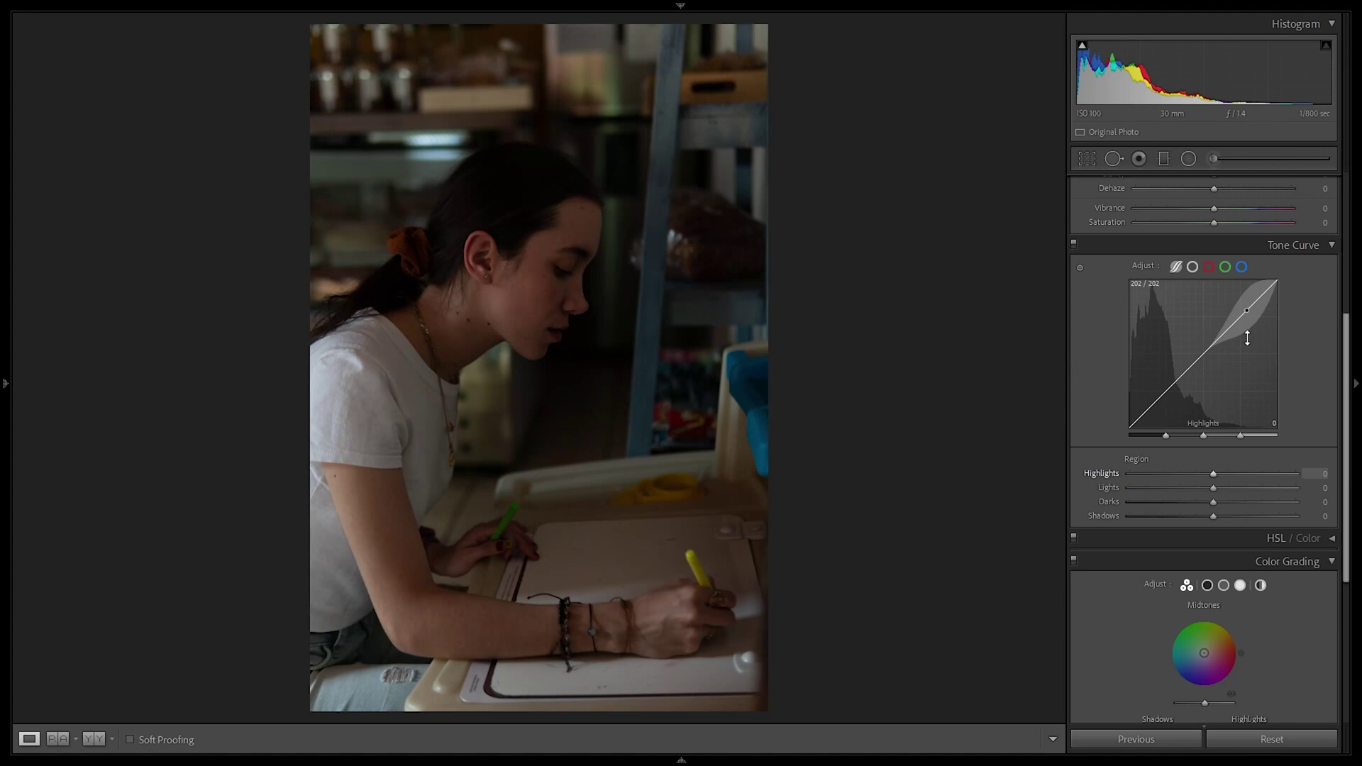
pyautogui.click(1241, 249)
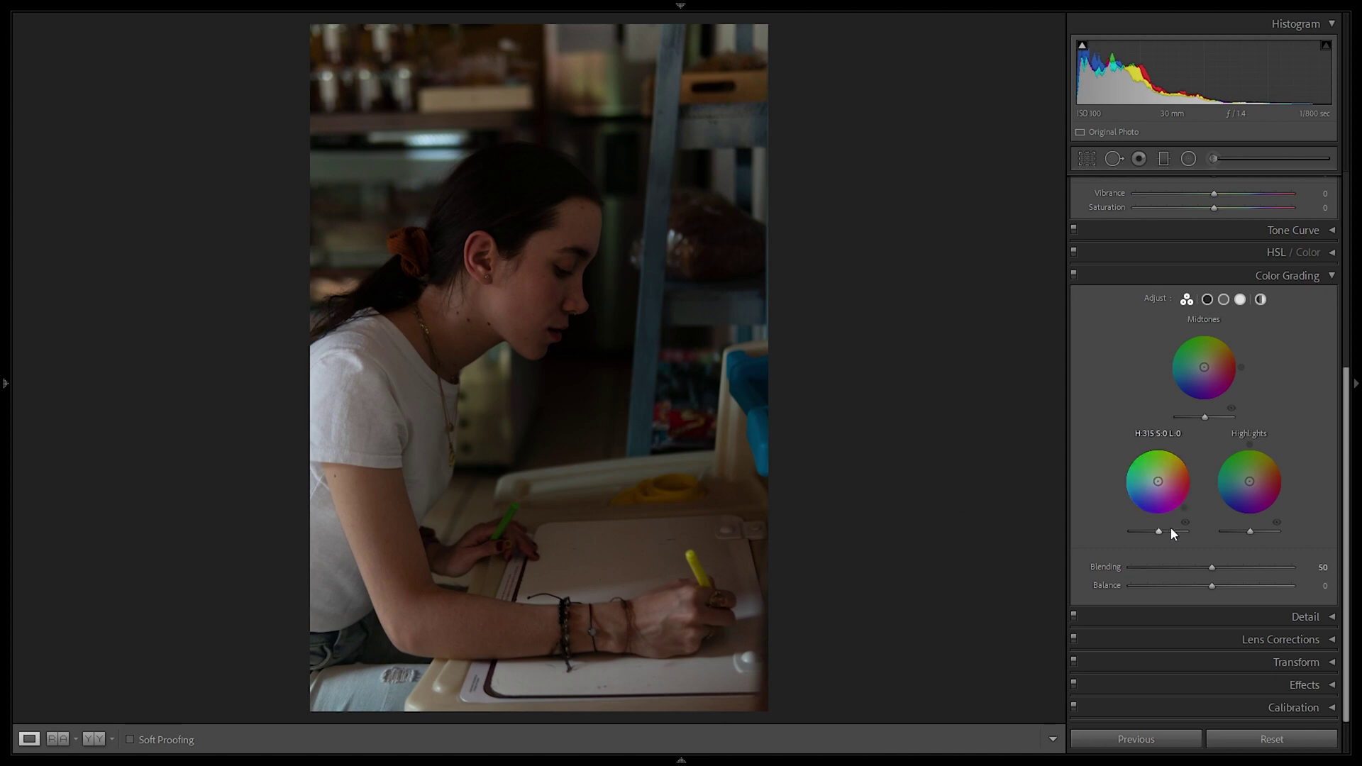
# - Try a shadows luminance of -42 and a highlights luminance of +100, and reset both
pyautogui.moveTo(1159, 531); pyautogui.dragTo(1148, 531)
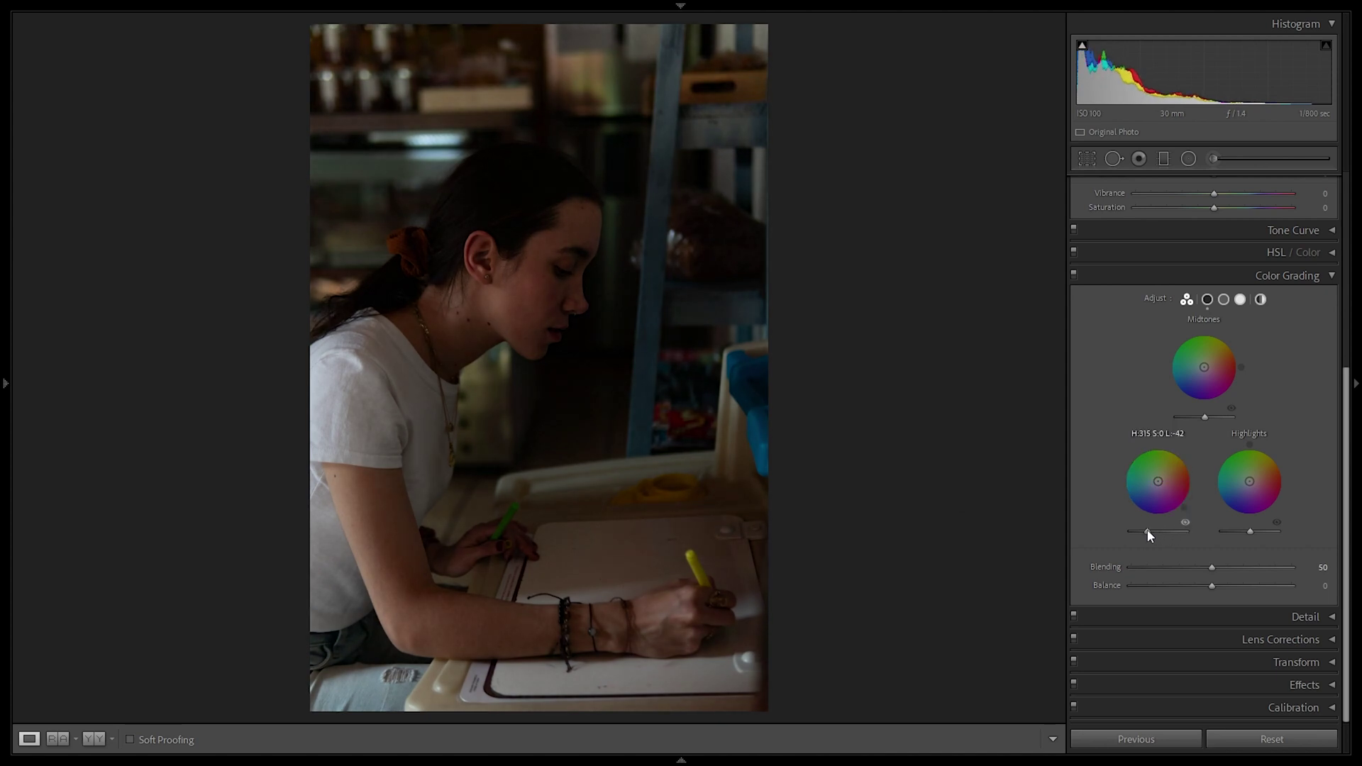
pyautogui.moveTo(1249, 532); pyautogui.dragTo(1299, 536)
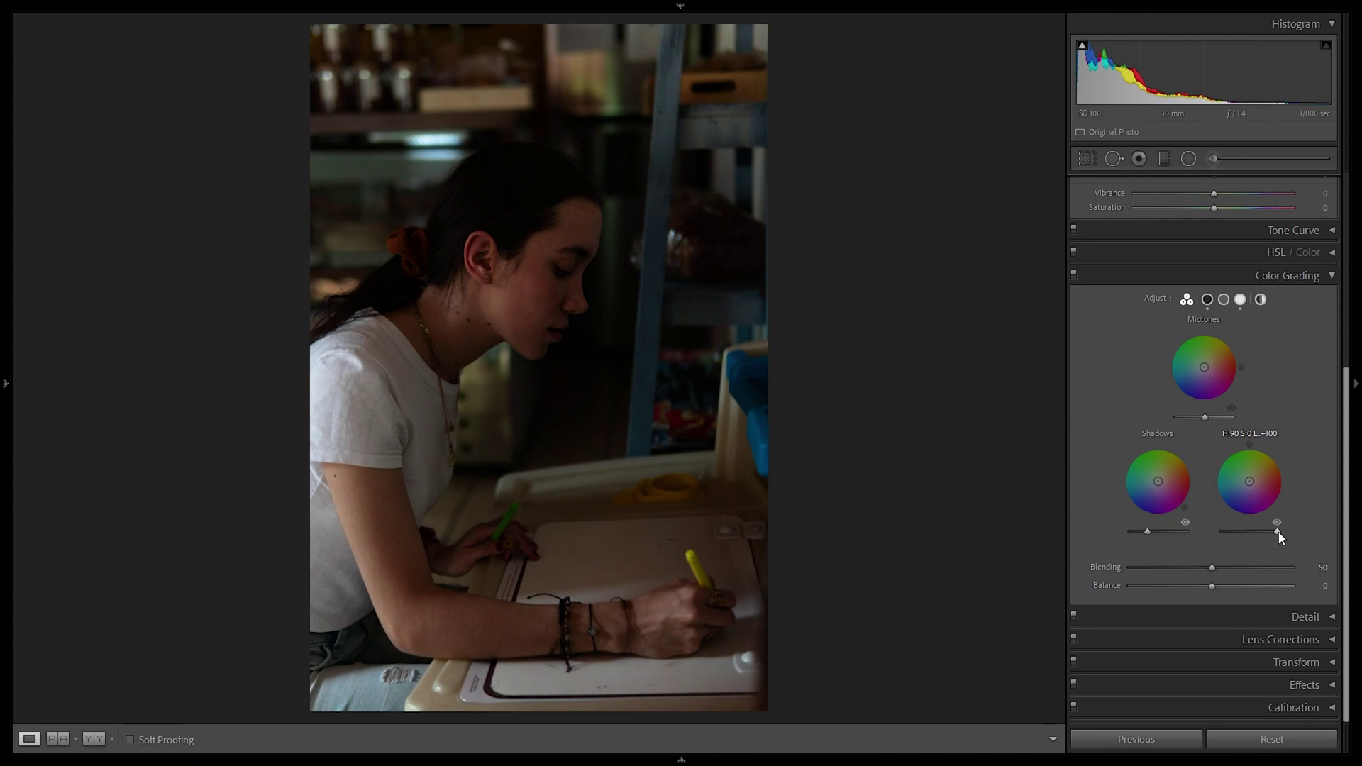
pyautogui.doubleClick(1276, 531)
pyautogui.doubleClick(1147, 531)
# - Try a cyan-blue Global tint over the whole photo with hue 198 and saturation 100
pyautogui.click(1240, 299)
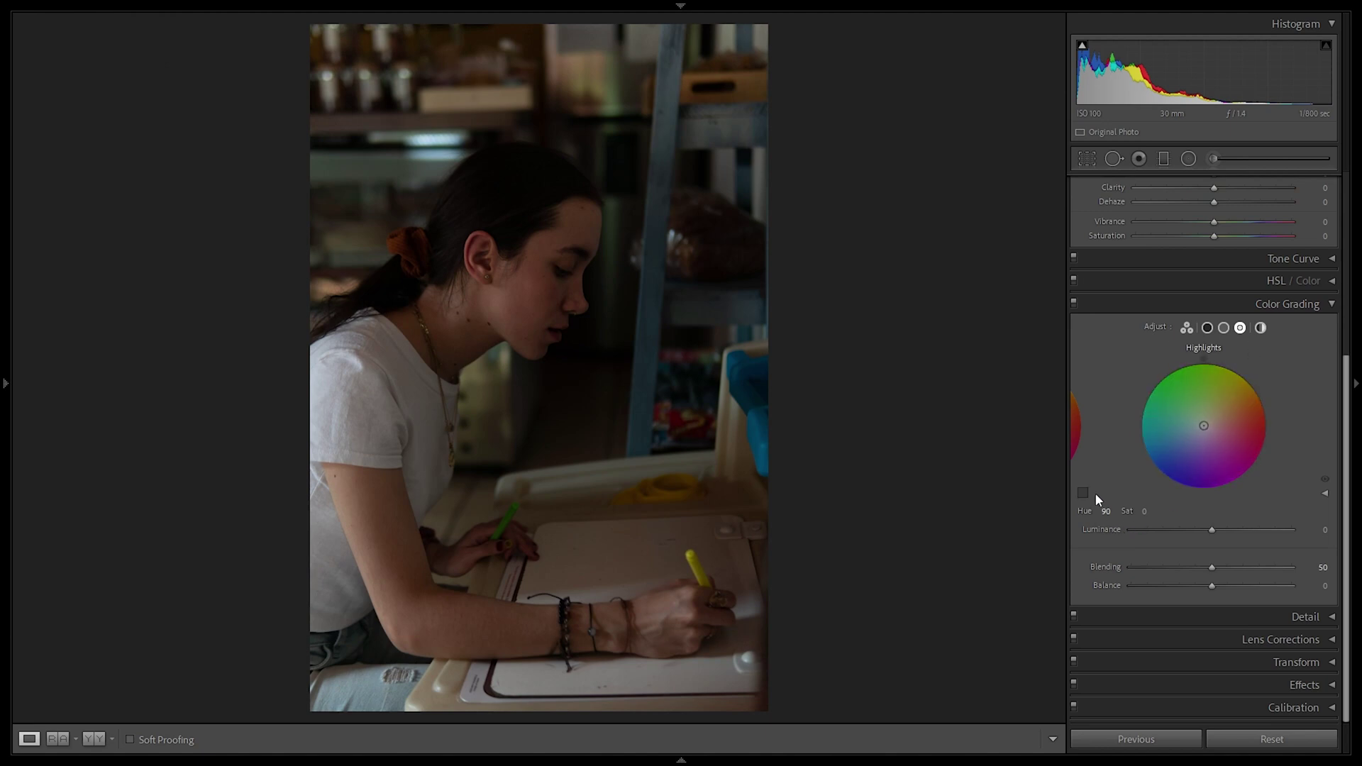
pyautogui.click(1261, 328)
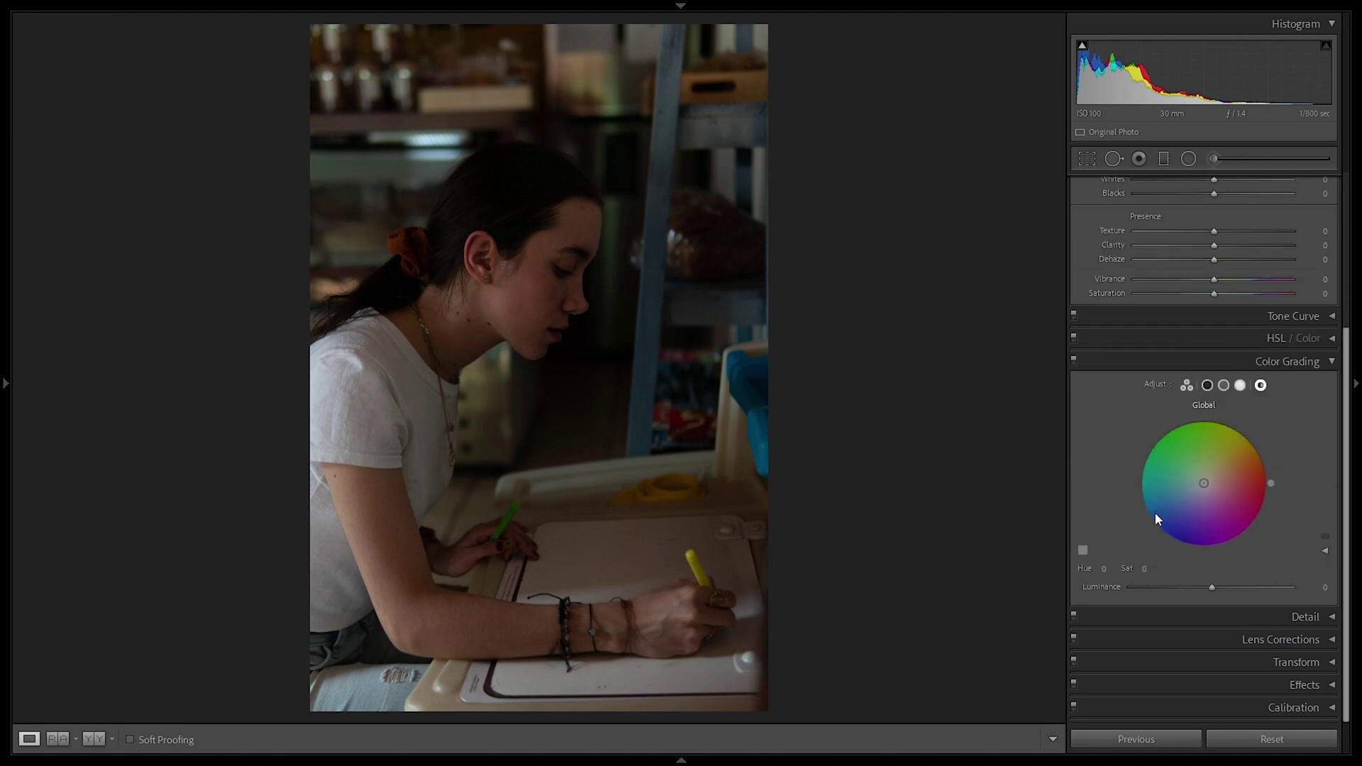
pyautogui.moveTo(1170, 510); pyautogui.dragTo(1147, 500)
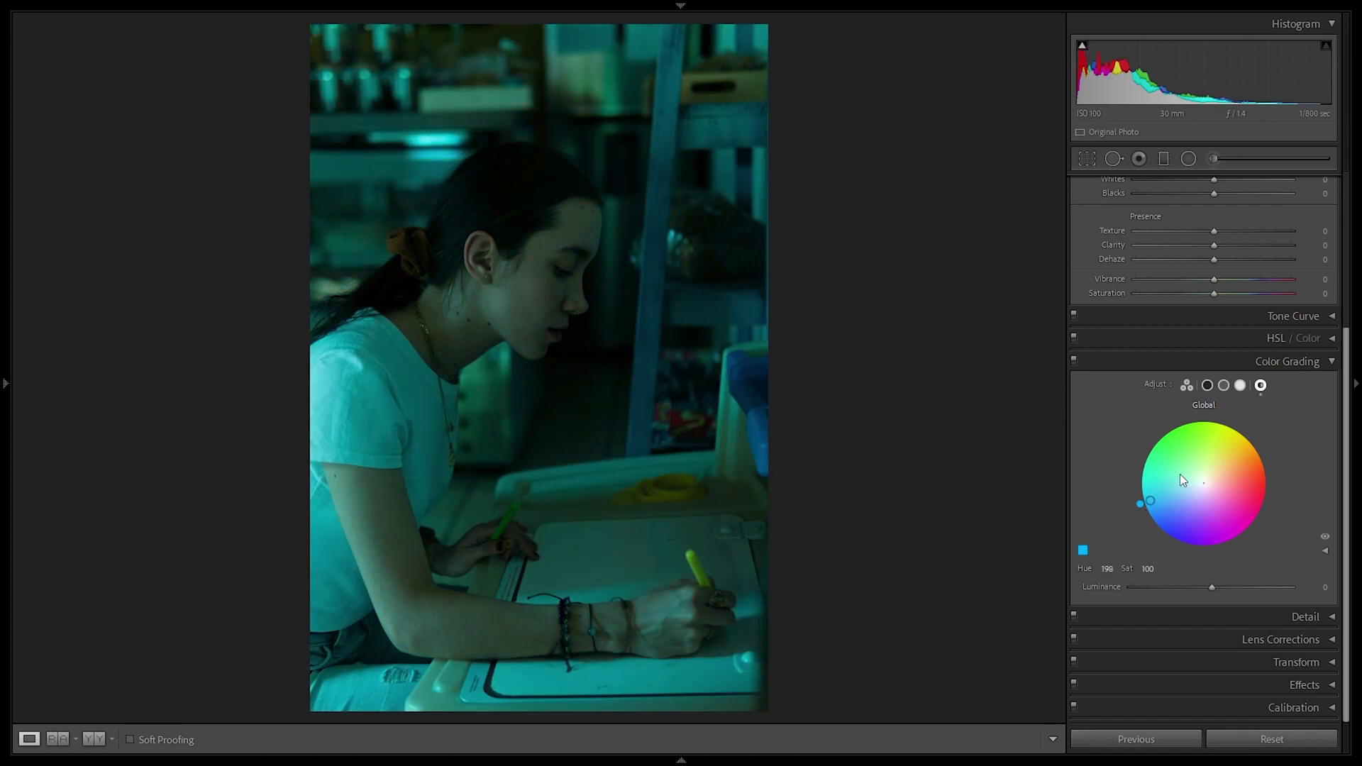
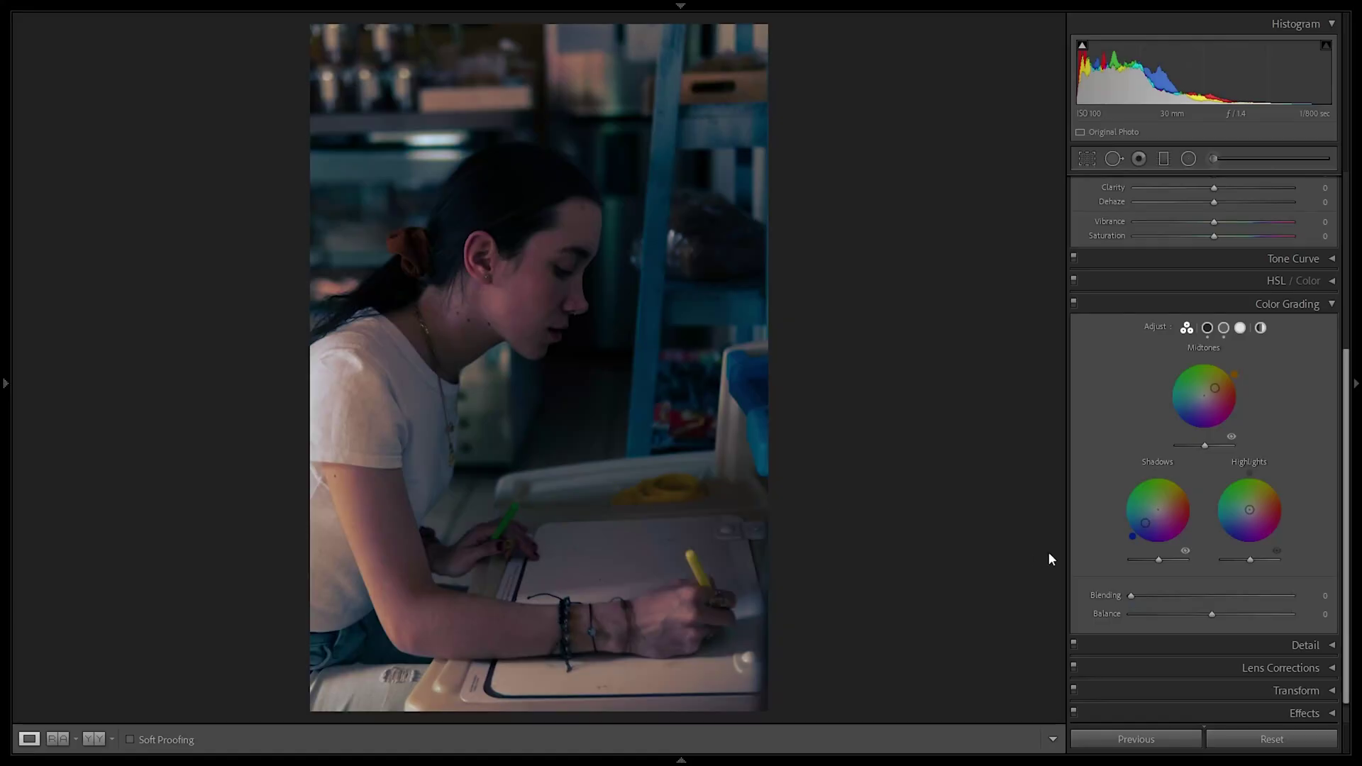
# - Compare the color grading Blending at 100 and at 0 on a close view of the face
pyautogui.moveTo(1196, 602); pyautogui.dragTo(1329, 608)
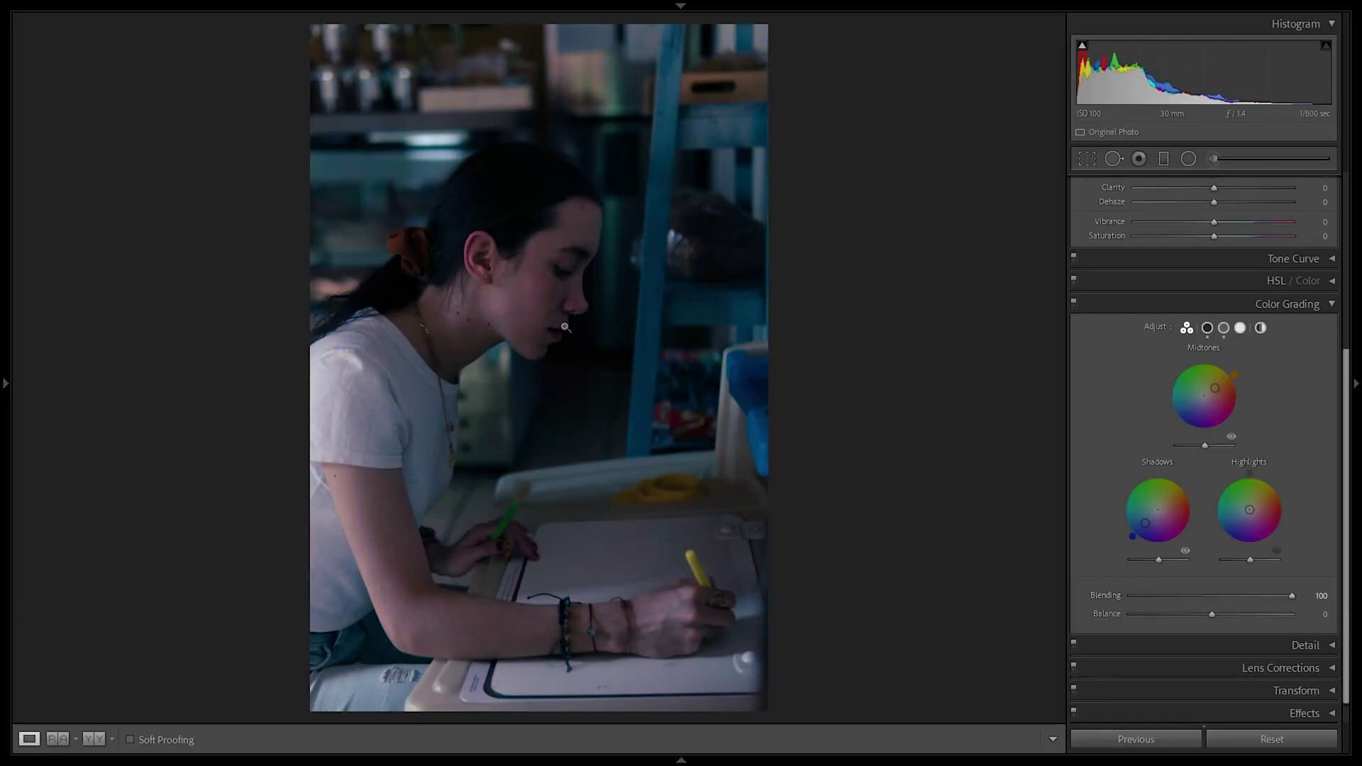
pyautogui.click(509, 300)
pyautogui.scroll(2, 509, 300)
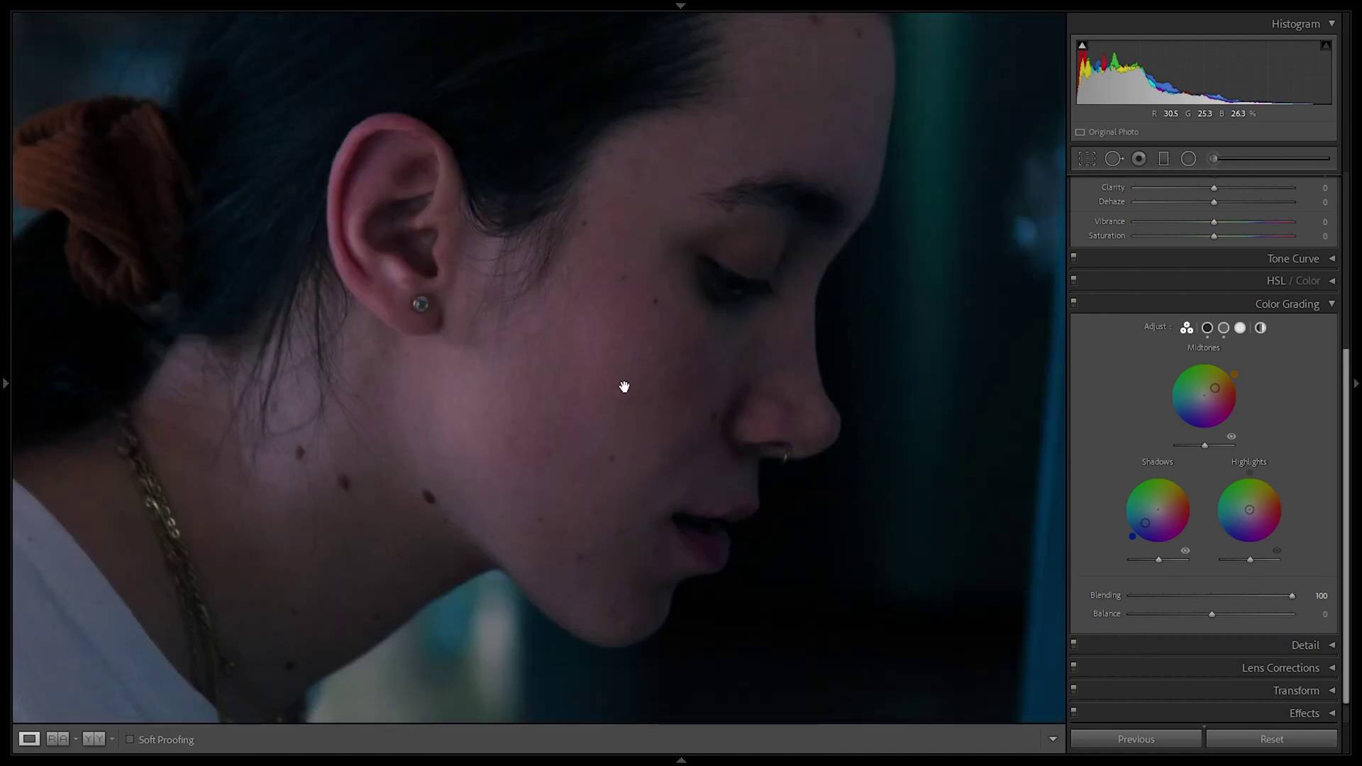
pyautogui.moveTo(1227, 591); pyautogui.dragTo(955, 577)
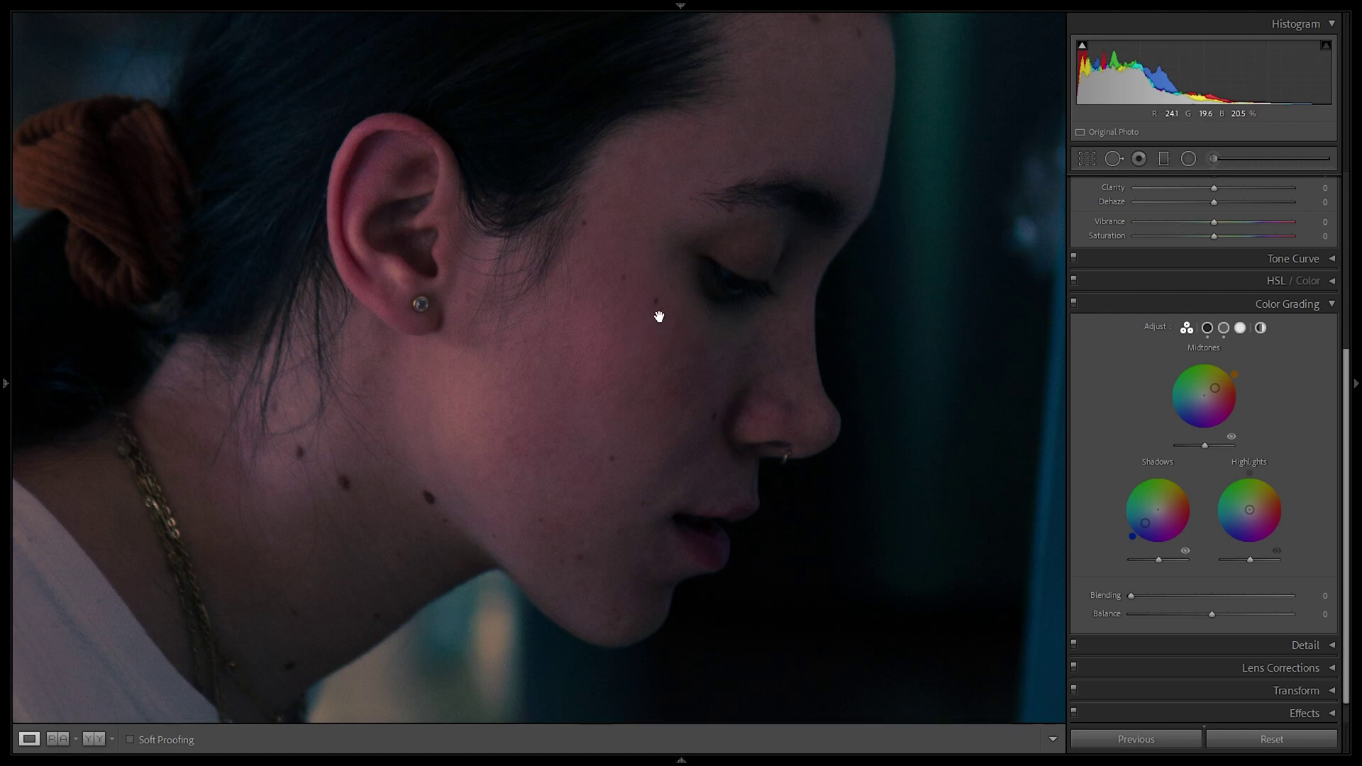
# - Set the color grading Blending to 50
pyautogui.click(1206, 596)
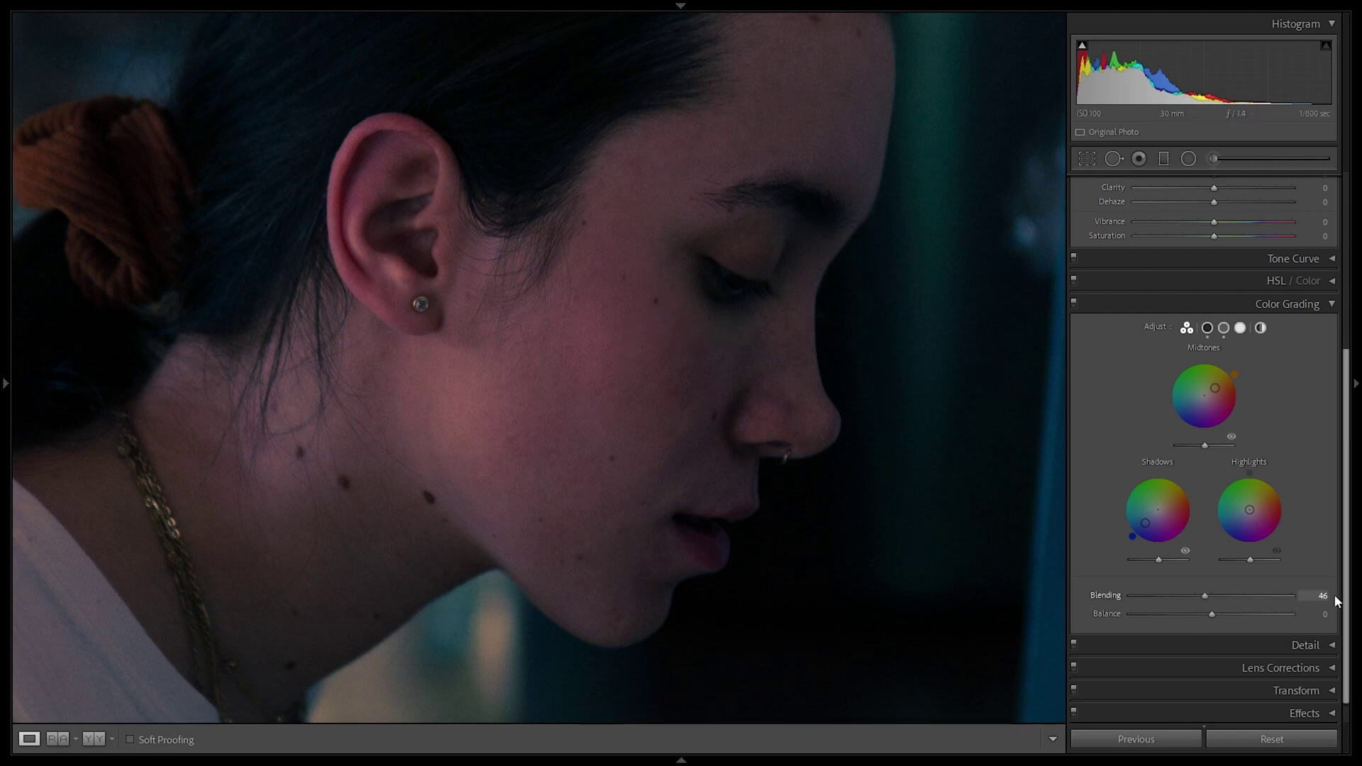
pyautogui.click(1316, 598)
pyautogui.write('100')
pyautogui.press('Return')
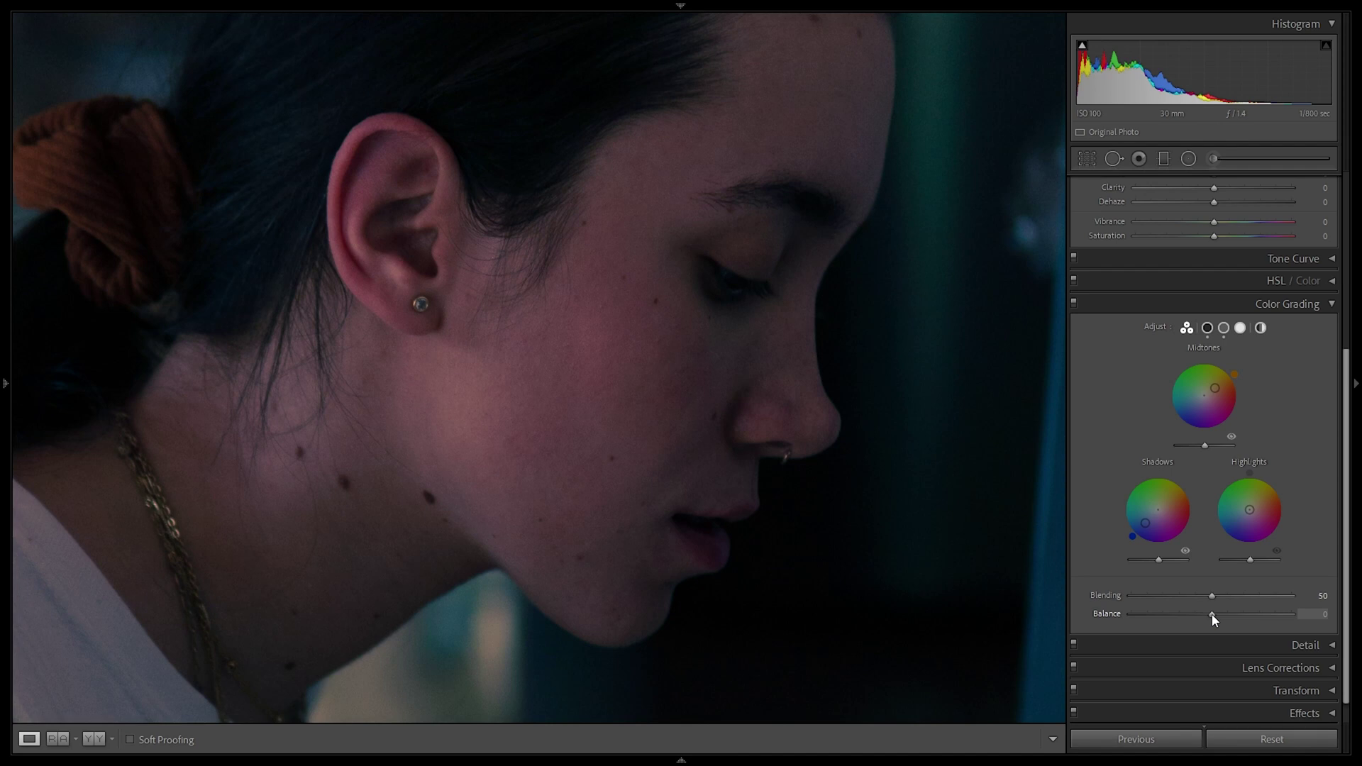
# - Set the color grading Balance to -100 with the whole photo in view
pyautogui.click(1211, 614)
pyautogui.click(814, 444)
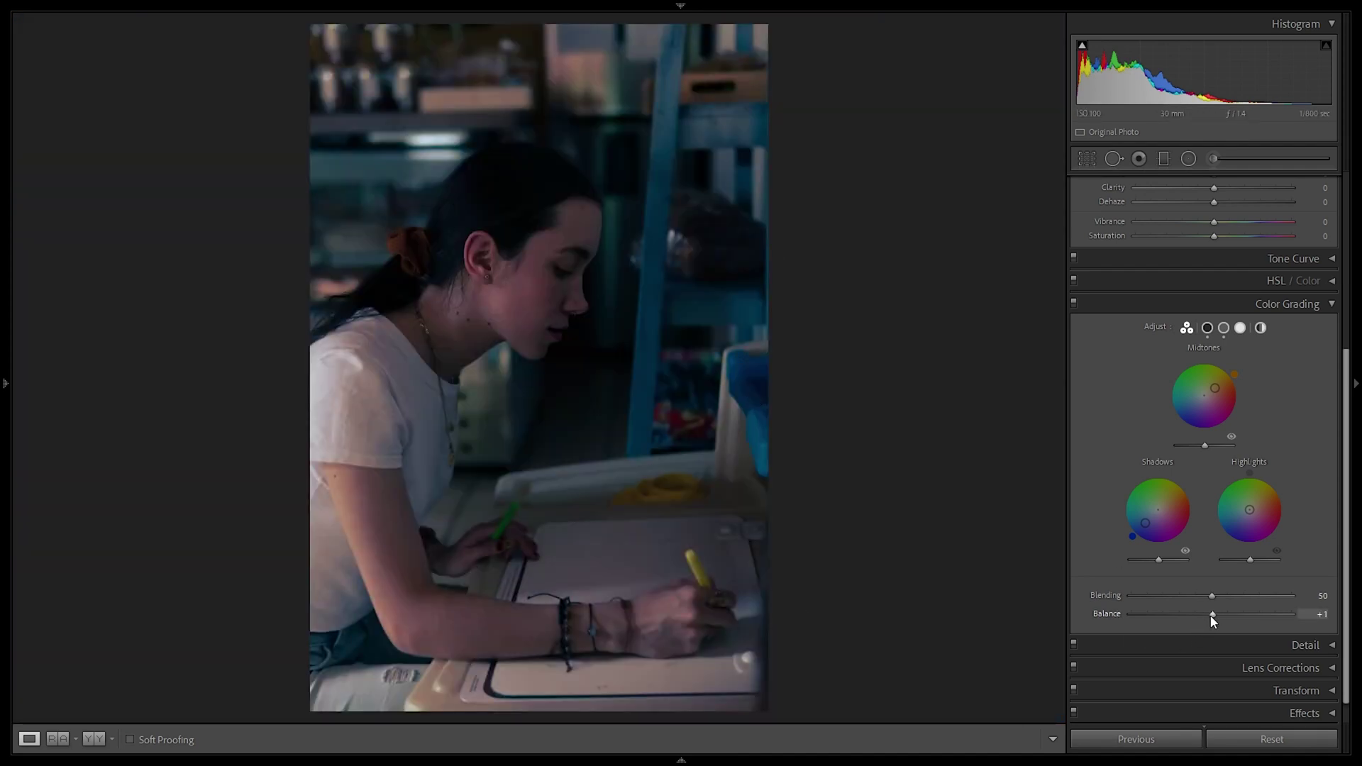
pyautogui.moveTo(1211, 614); pyautogui.dragTo(1071, 607)
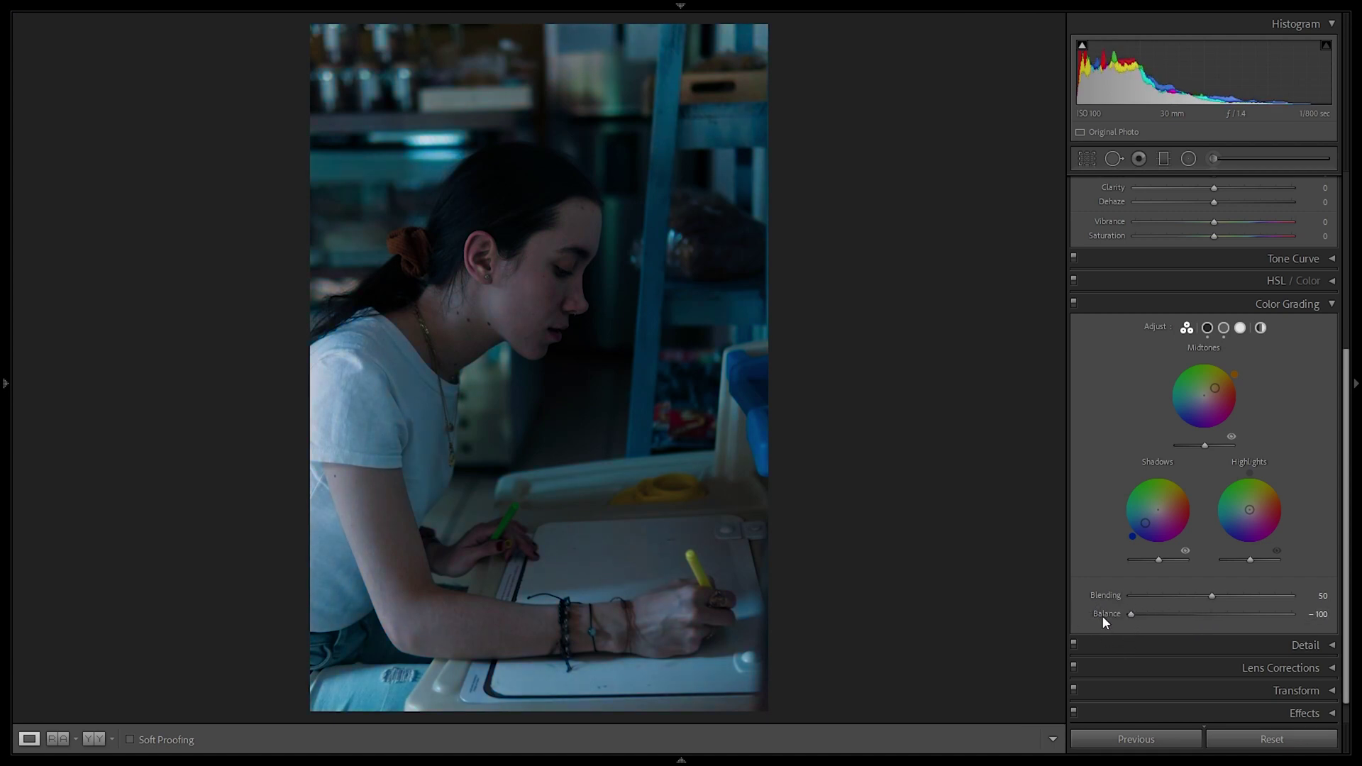
# - Give the highlights a strong orange tint, checking its effect on the face and the white shirt up close
pyautogui.press('z')
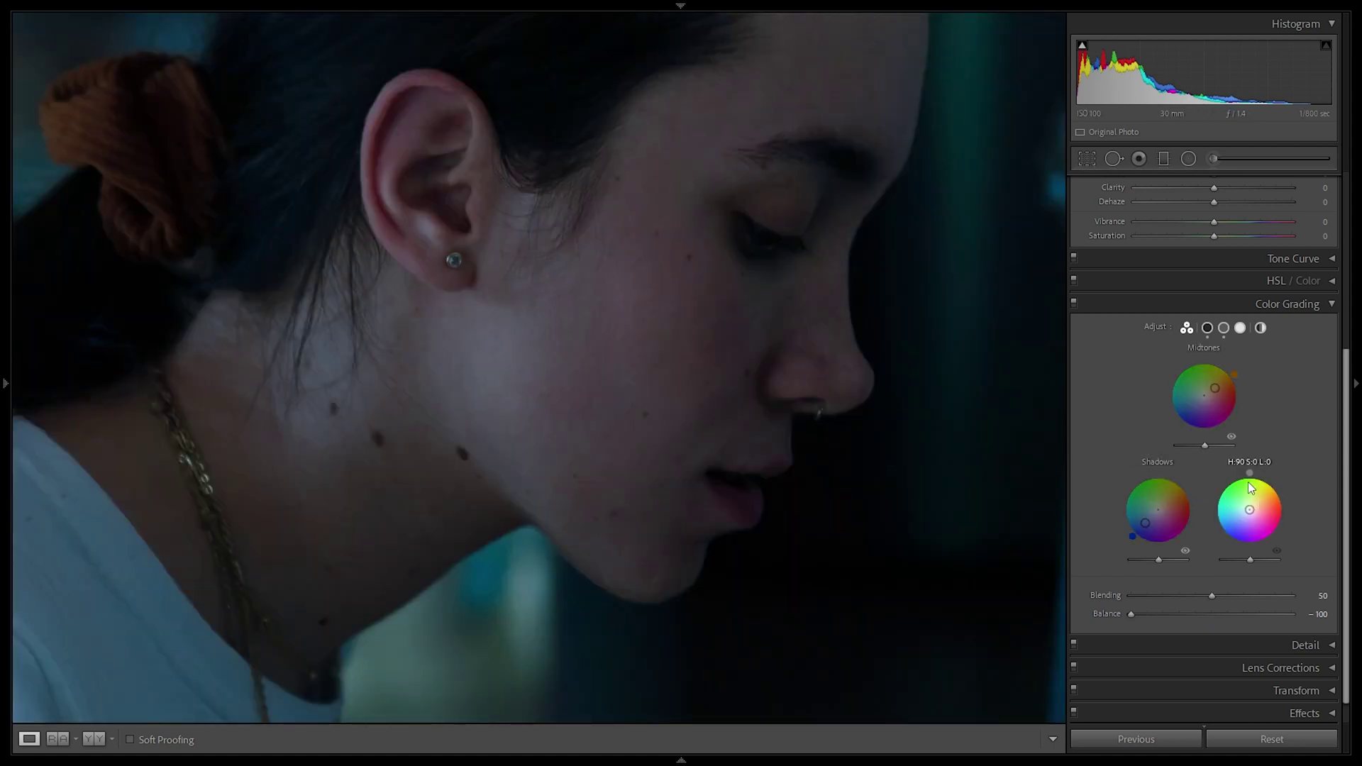
pyautogui.moveTo(1256, 504); pyautogui.dragTo(1276, 503)
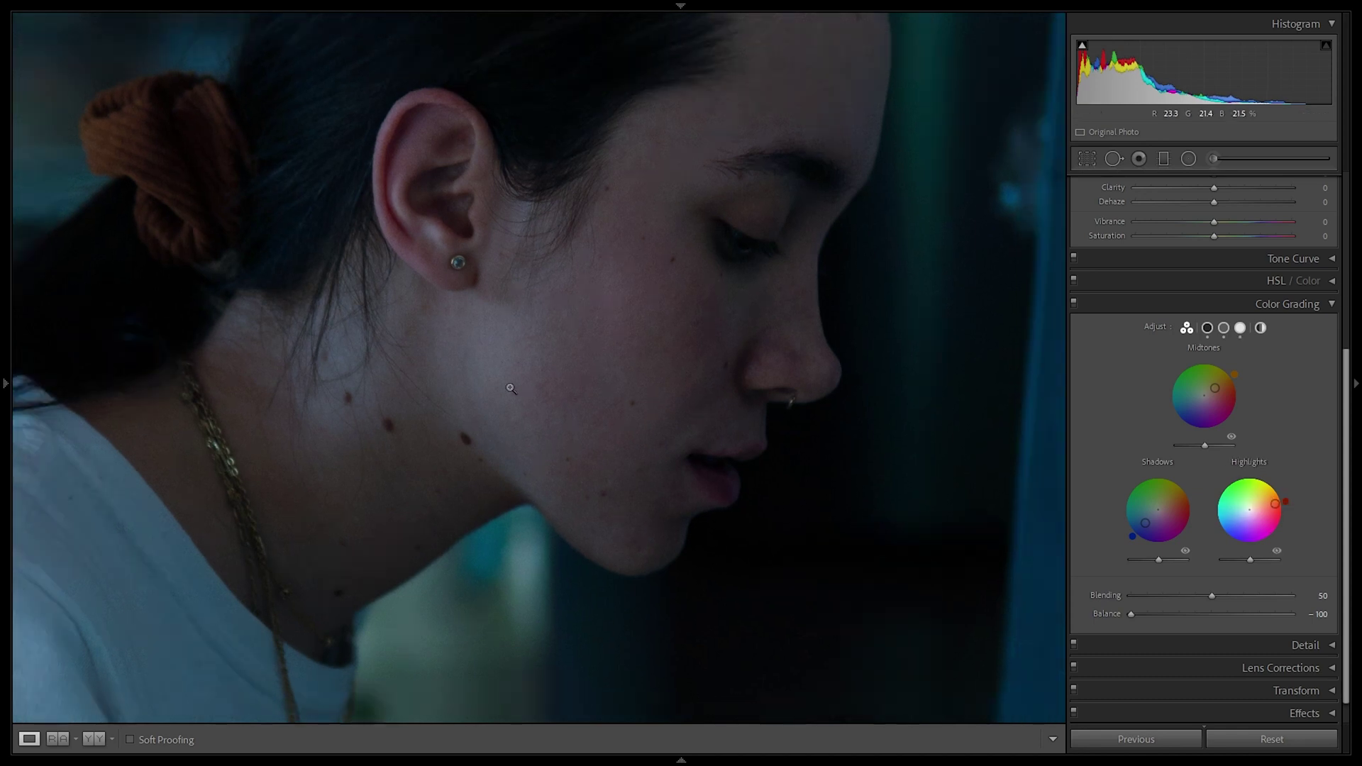
pyautogui.click(511, 389)
pyautogui.click(329, 386)
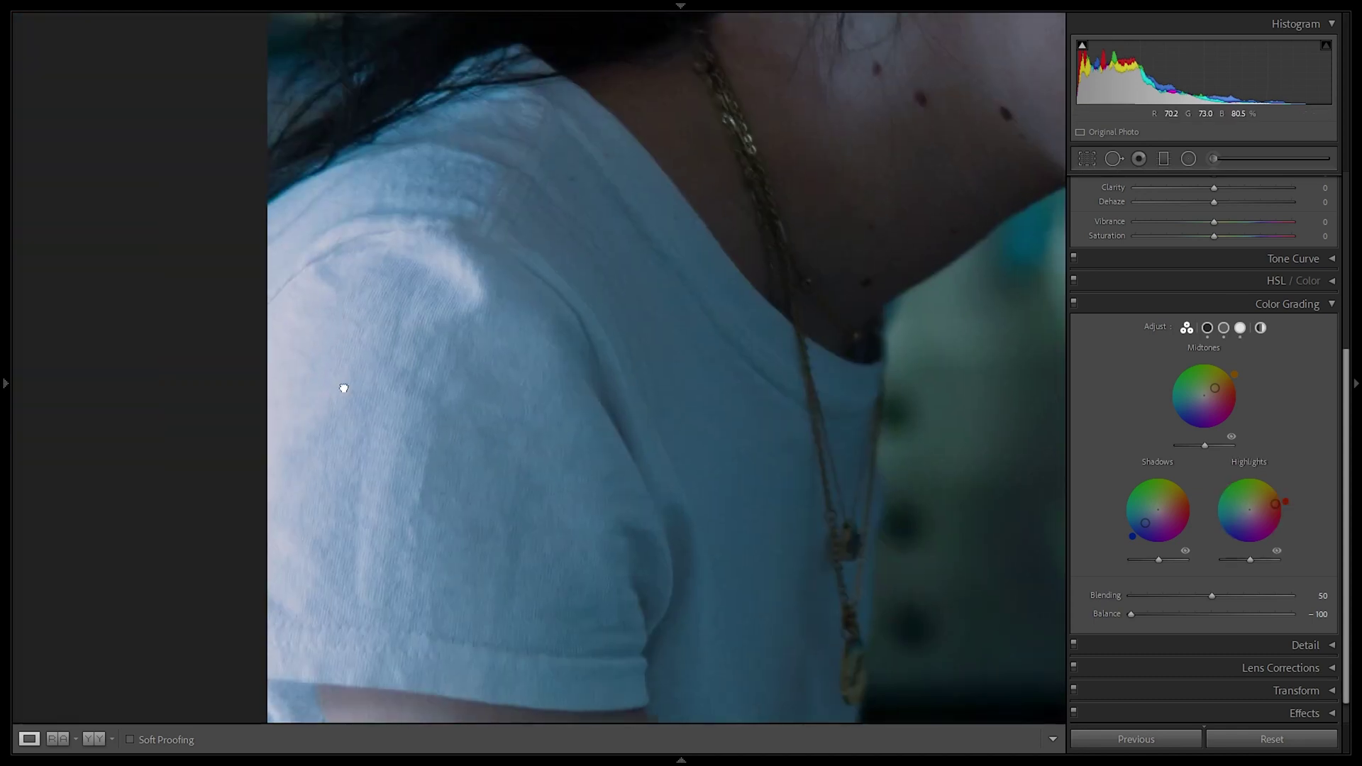
pyautogui.moveTo(328, 386); pyautogui.dragTo(555, 358)
pyautogui.moveTo(1275, 503)
pyautogui.mouseDown()
pyautogui.moveTo(1241, 502)
pyautogui.moveTo(1220, 520)
pyautogui.moveTo(1272, 495)
pyautogui.mouseUp()
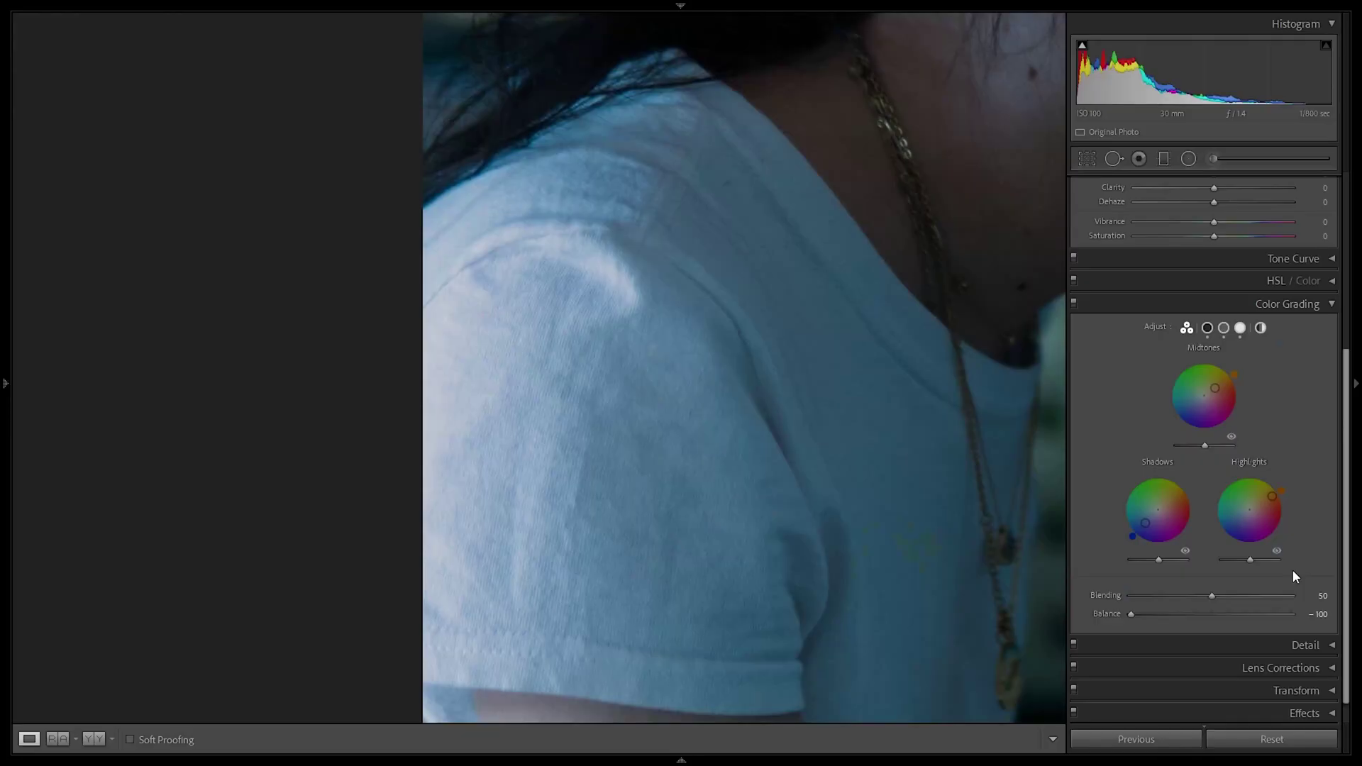
# - Shift the midtones tint to a more saturated yellow with the whole photo in view
pyautogui.press('z')
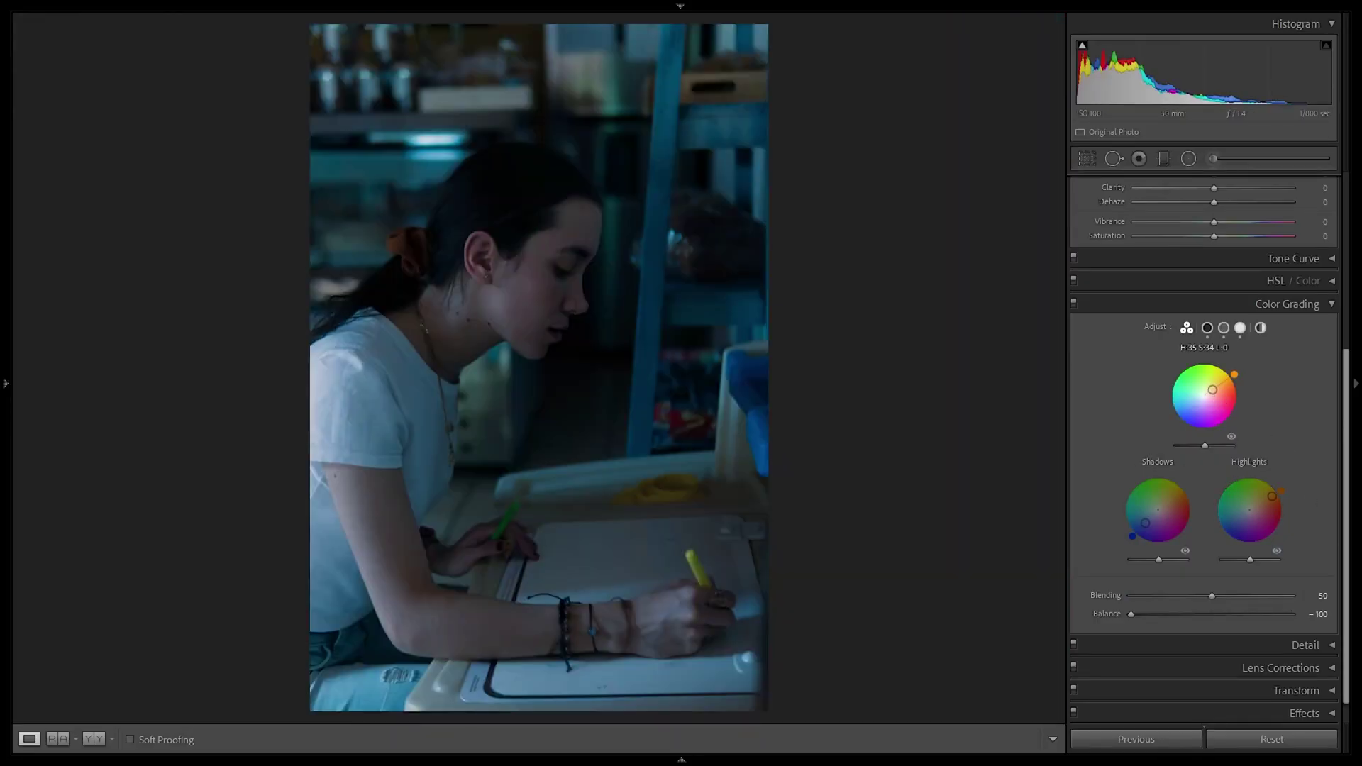
pyautogui.moveTo(1212, 390)
pyautogui.mouseDown()
pyautogui.moveTo(1176, 396)
pyautogui.moveTo(1202, 363)
pyautogui.moveTo(1217, 372)
pyautogui.mouseUp()
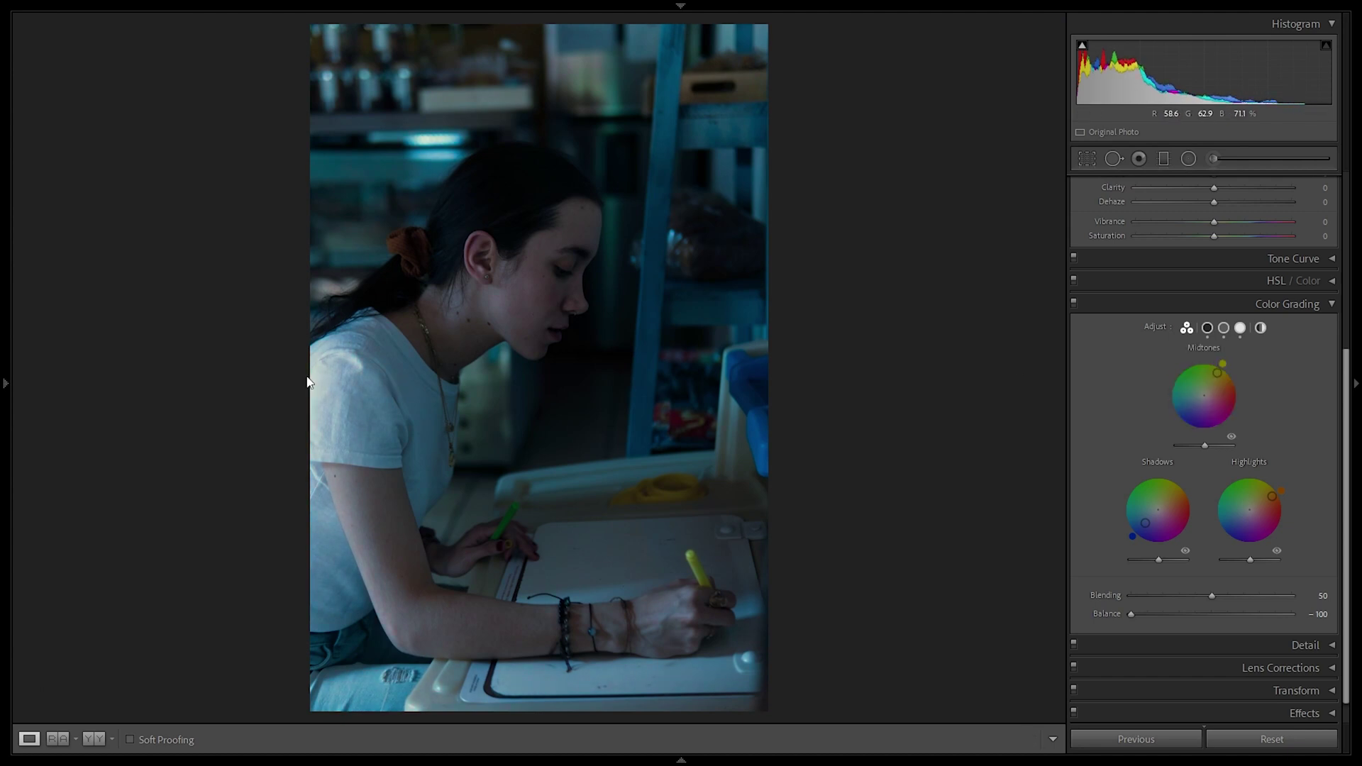
# - Undo the recent midtones and highlights tint changes, comparing the white shirt up close, and return to the whole photo
pyautogui.click(381, 385)
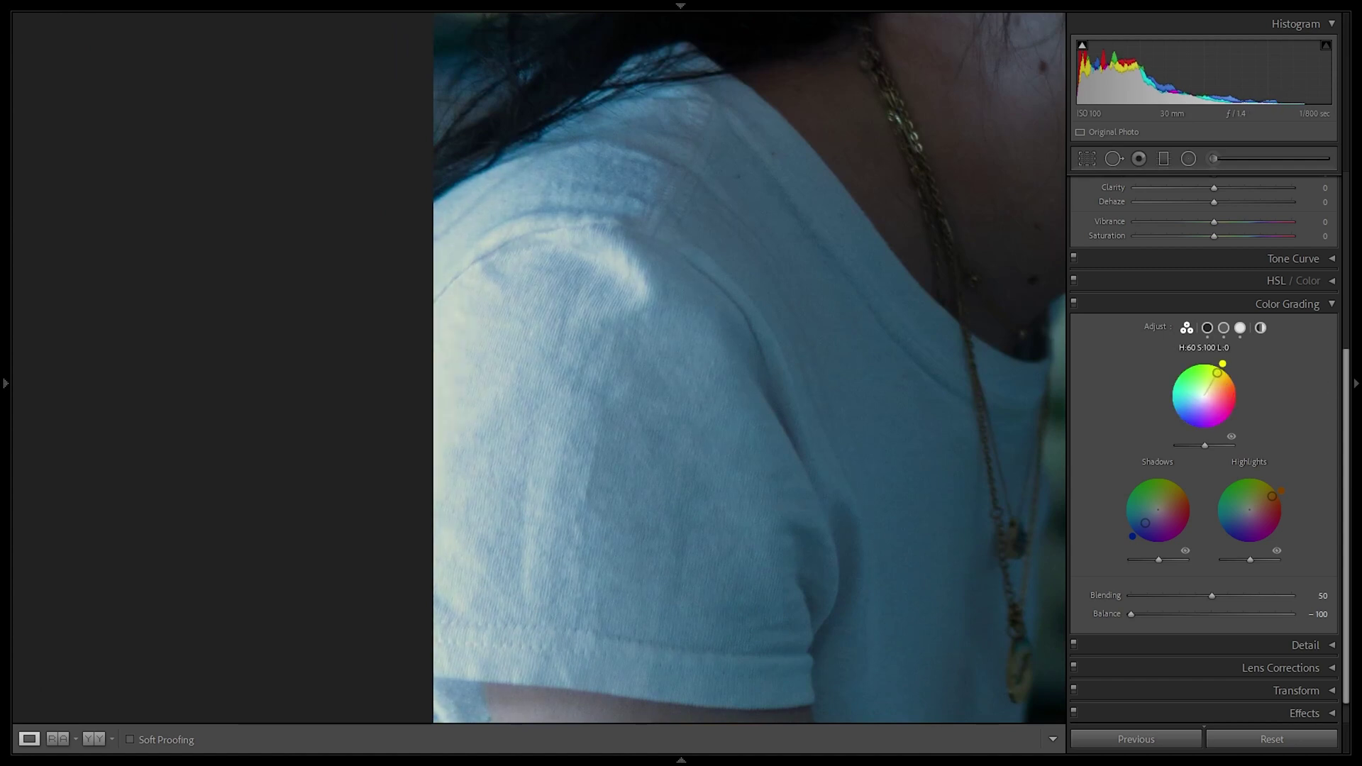
pyautogui.moveTo(1226, 370)
pyautogui.mouseDown()
pyautogui.moveTo(1221, 411)
pyautogui.moveTo(1221, 366)
pyautogui.mouseUp()
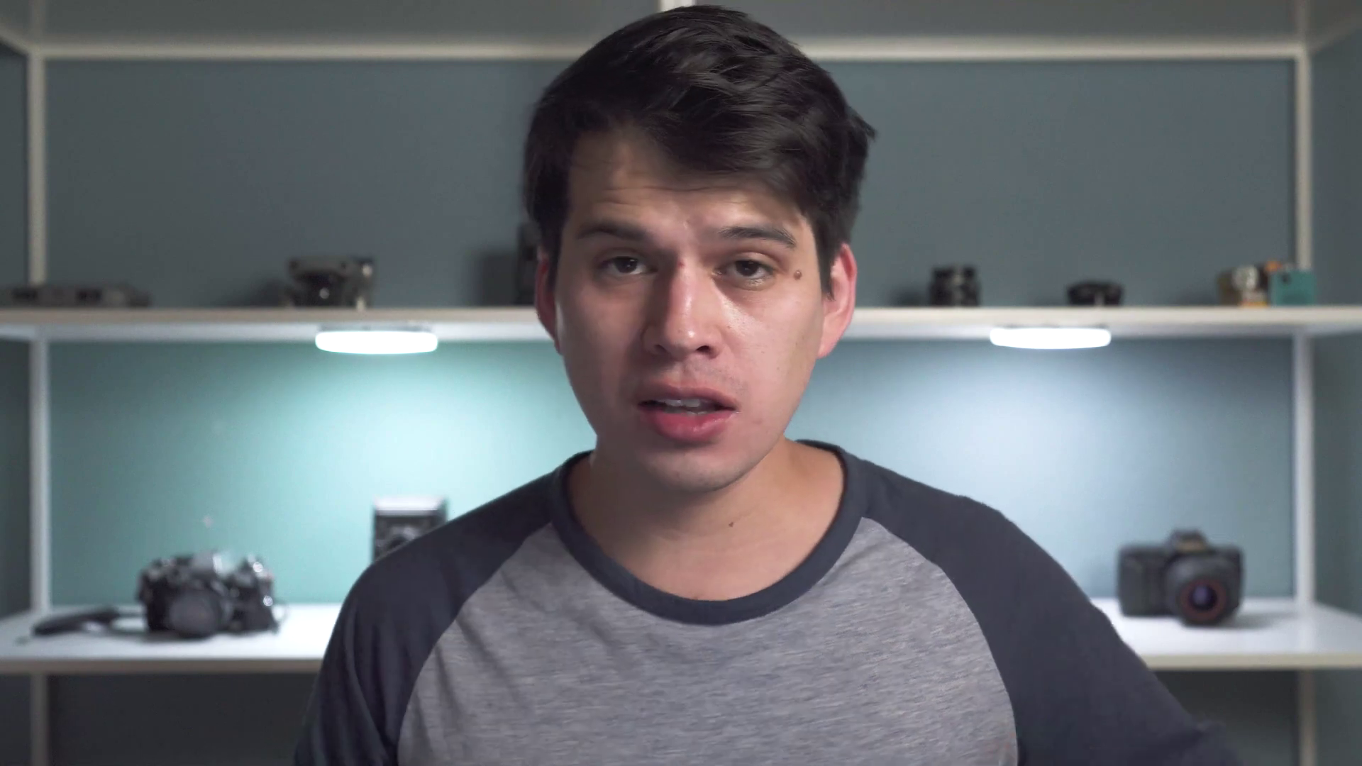
pyautogui.hotkey('ctrl', 'z')
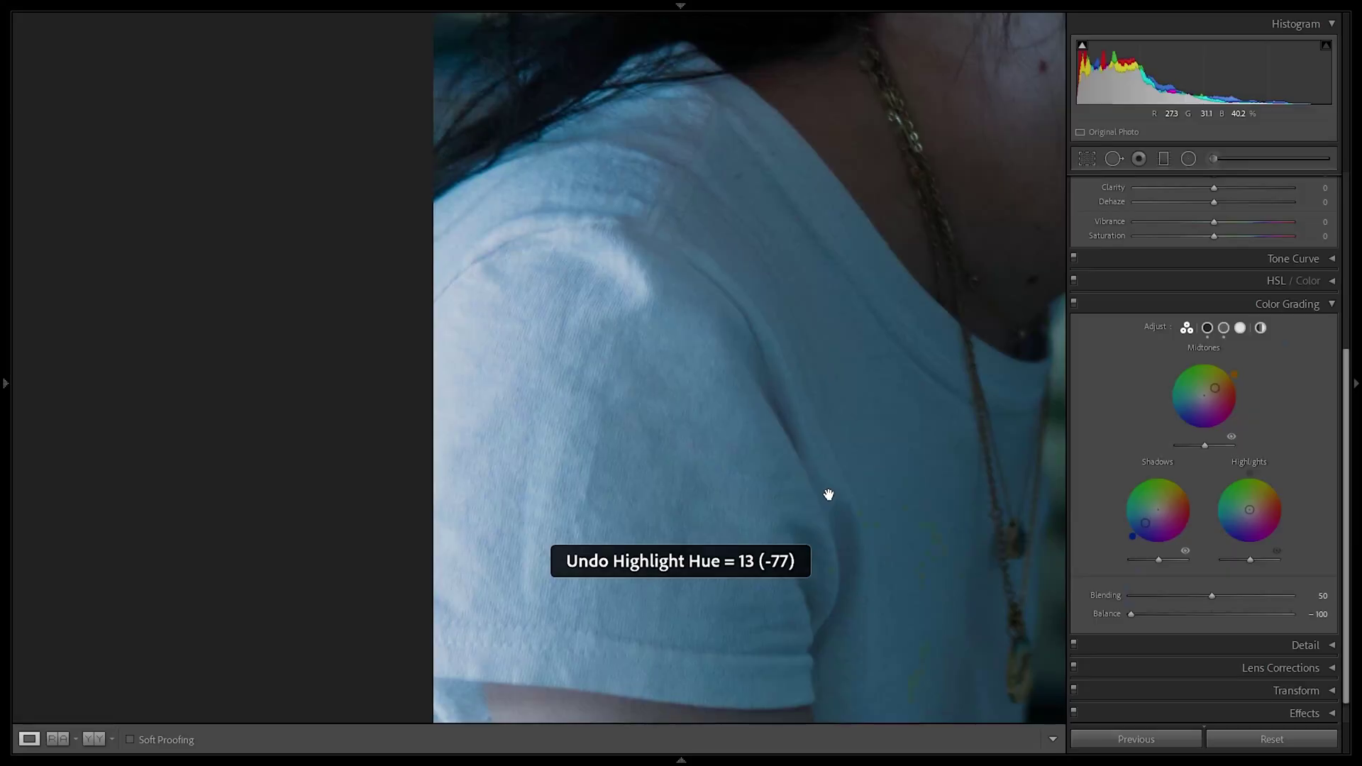
pyautogui.click(827, 492)
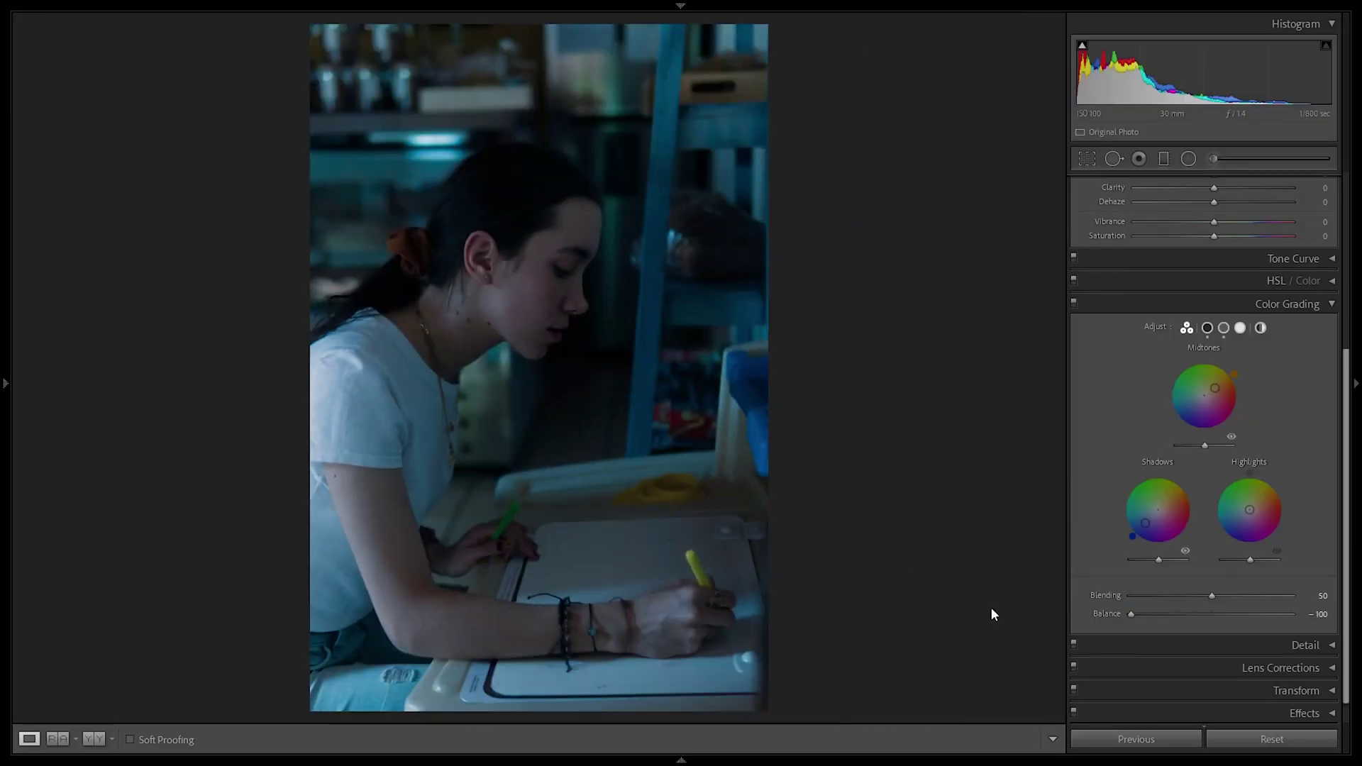
# - Set the color grading Balance to +100 and try a fully saturated blue shadows tint at hue 238
pyautogui.moveTo(1155, 616); pyautogui.dragTo(1351, 621)
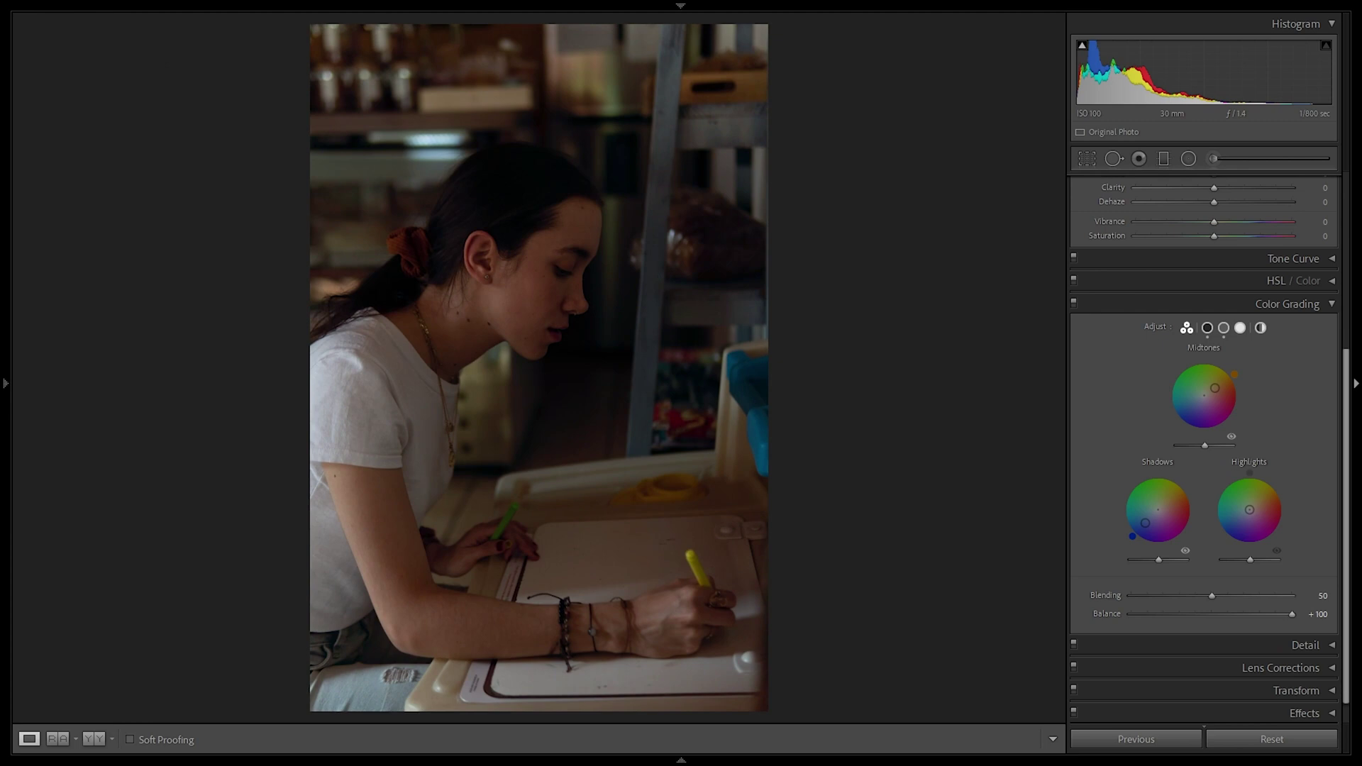
pyautogui.moveTo(1144, 523); pyautogui.dragTo(1146, 544)
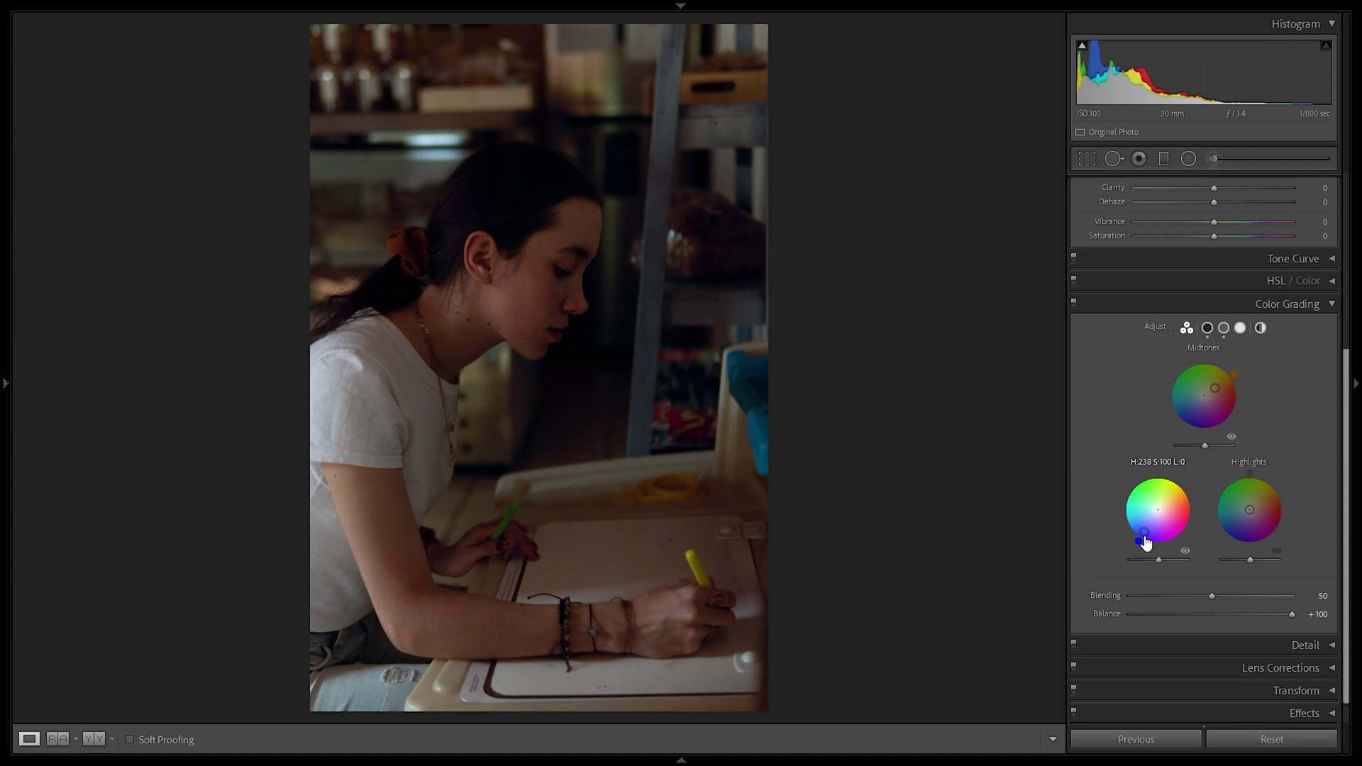
pyautogui.click(1185, 551)
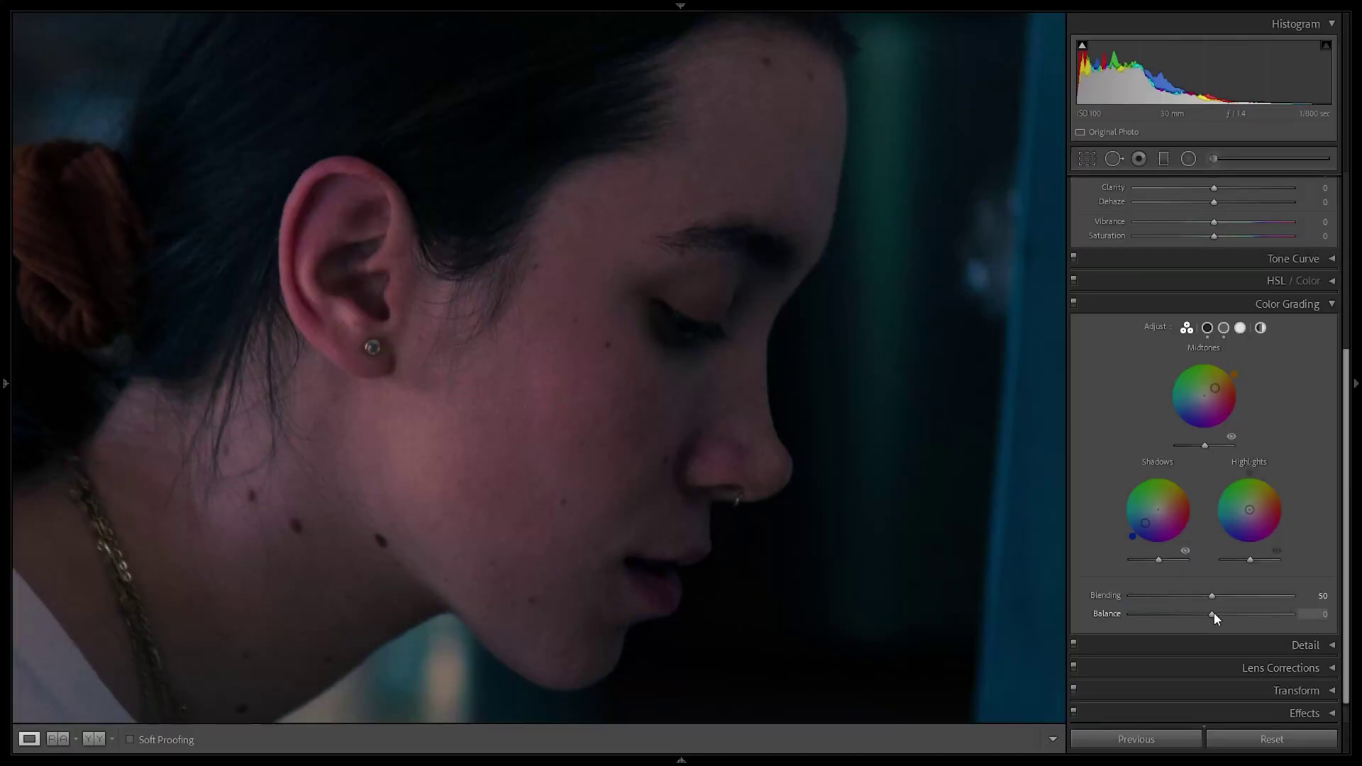
# - Set the color grading Balance to +53 while checking the skin tones of the face up close
pyautogui.moveTo(1214, 611); pyautogui.dragTo(1273, 617)
pyautogui.doubleClick(1273, 616)
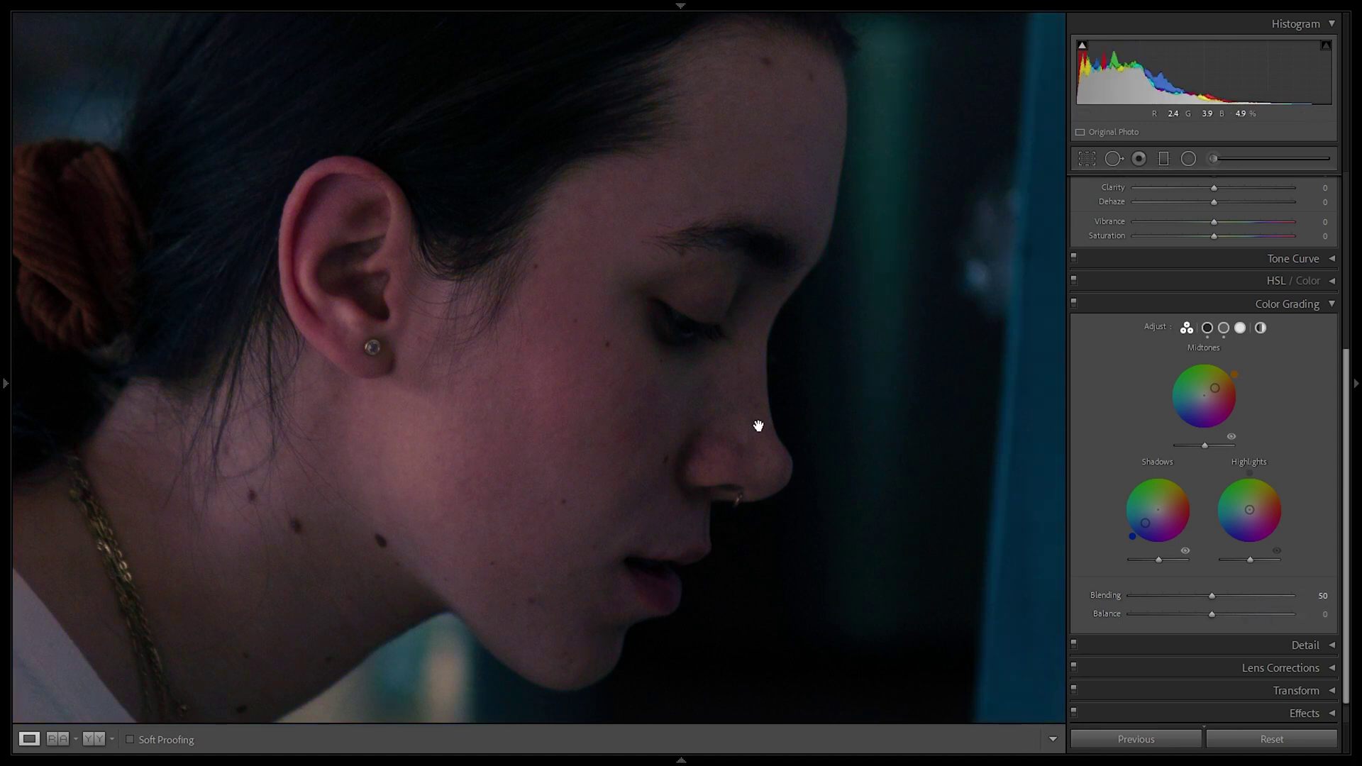
pyautogui.moveTo(1224, 611); pyautogui.dragTo(1253, 614)
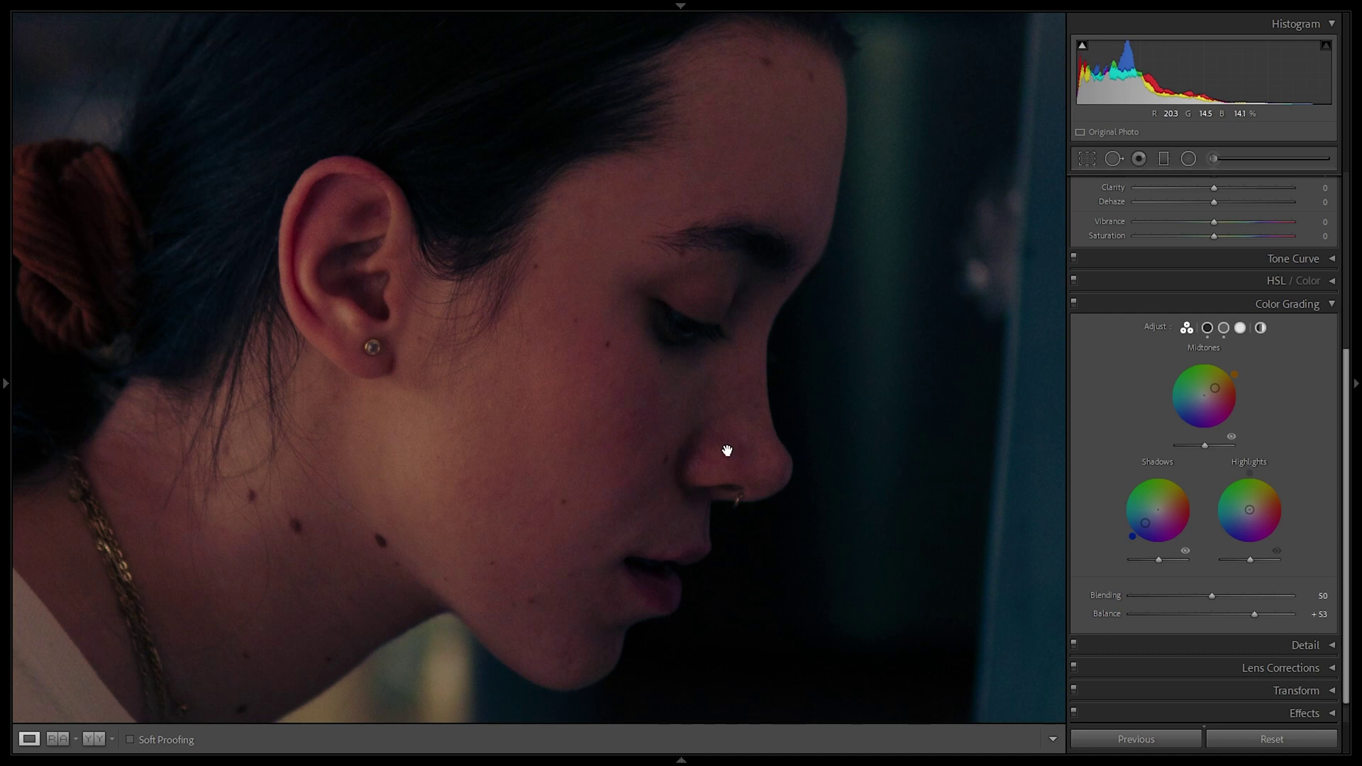
# - Lower the midtones tint saturation to 22 at hue 35 and raise the midtones luminance to +43
pyautogui.click(1223, 327)
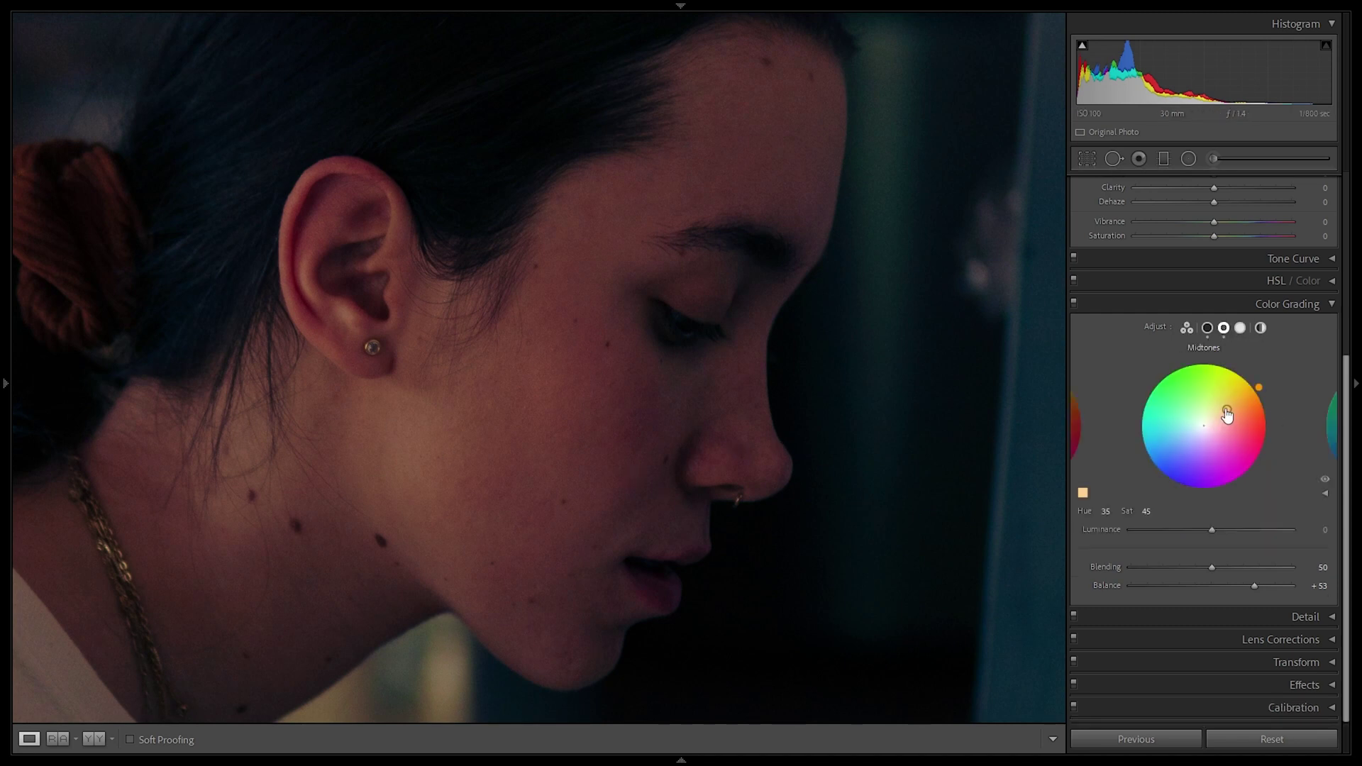
pyautogui.moveTo(1227, 409); pyautogui.dragTo(1216, 417)
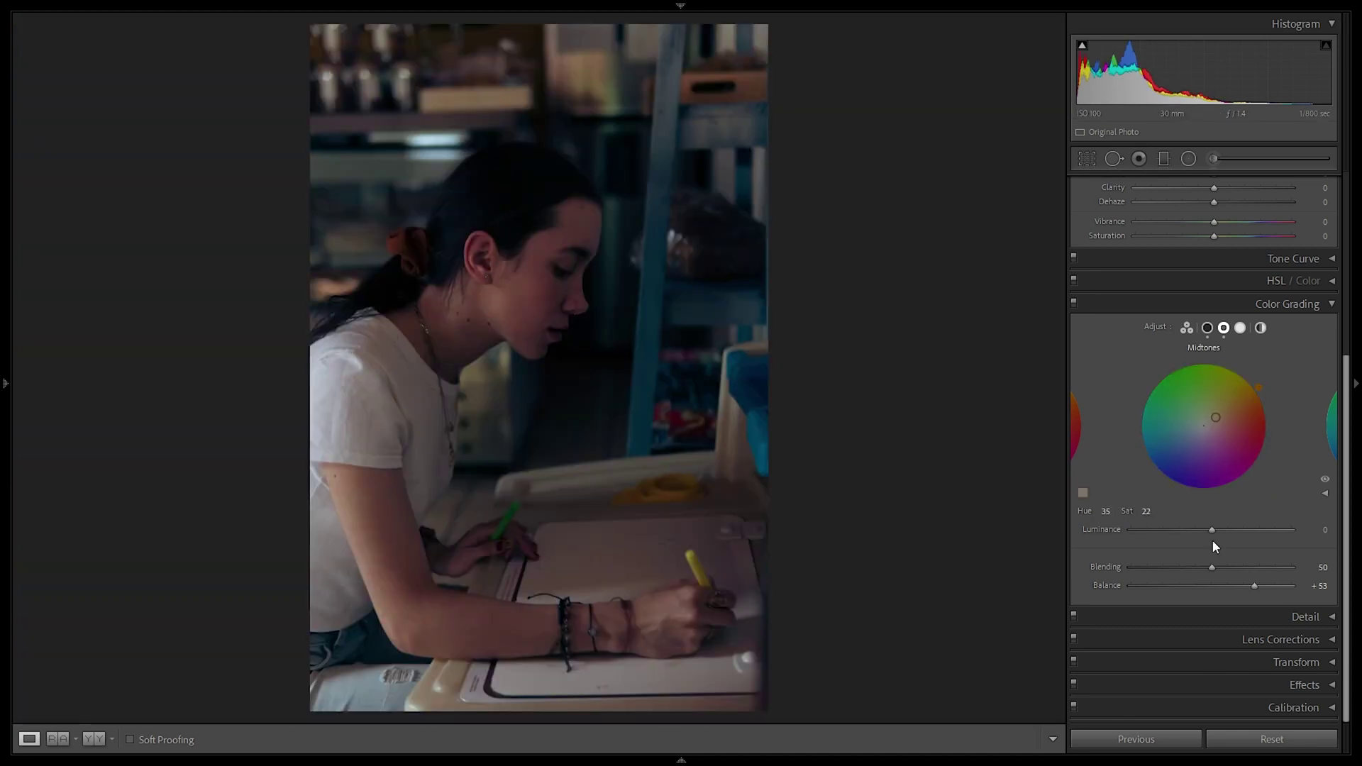
pyautogui.moveTo(1213, 530); pyautogui.dragTo(1246, 538)
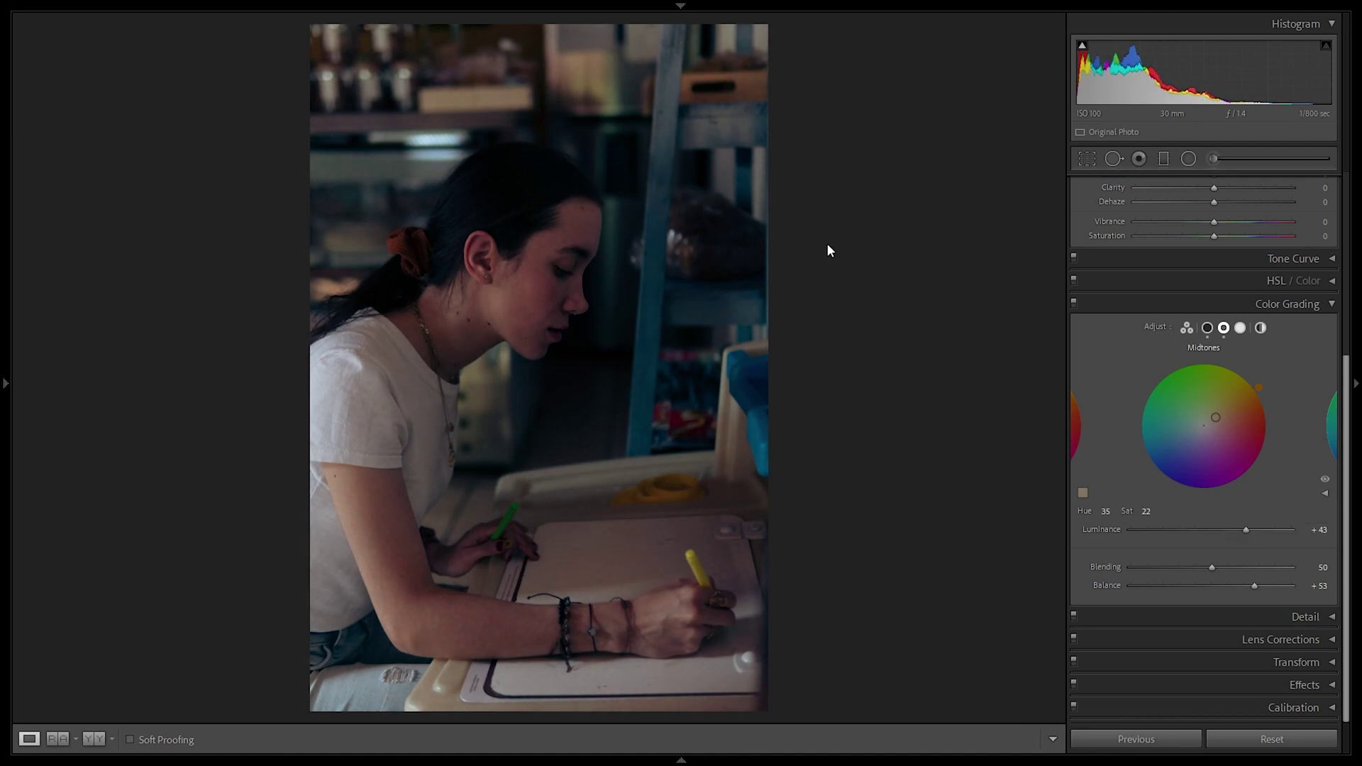
pyautogui.click(438, 308)
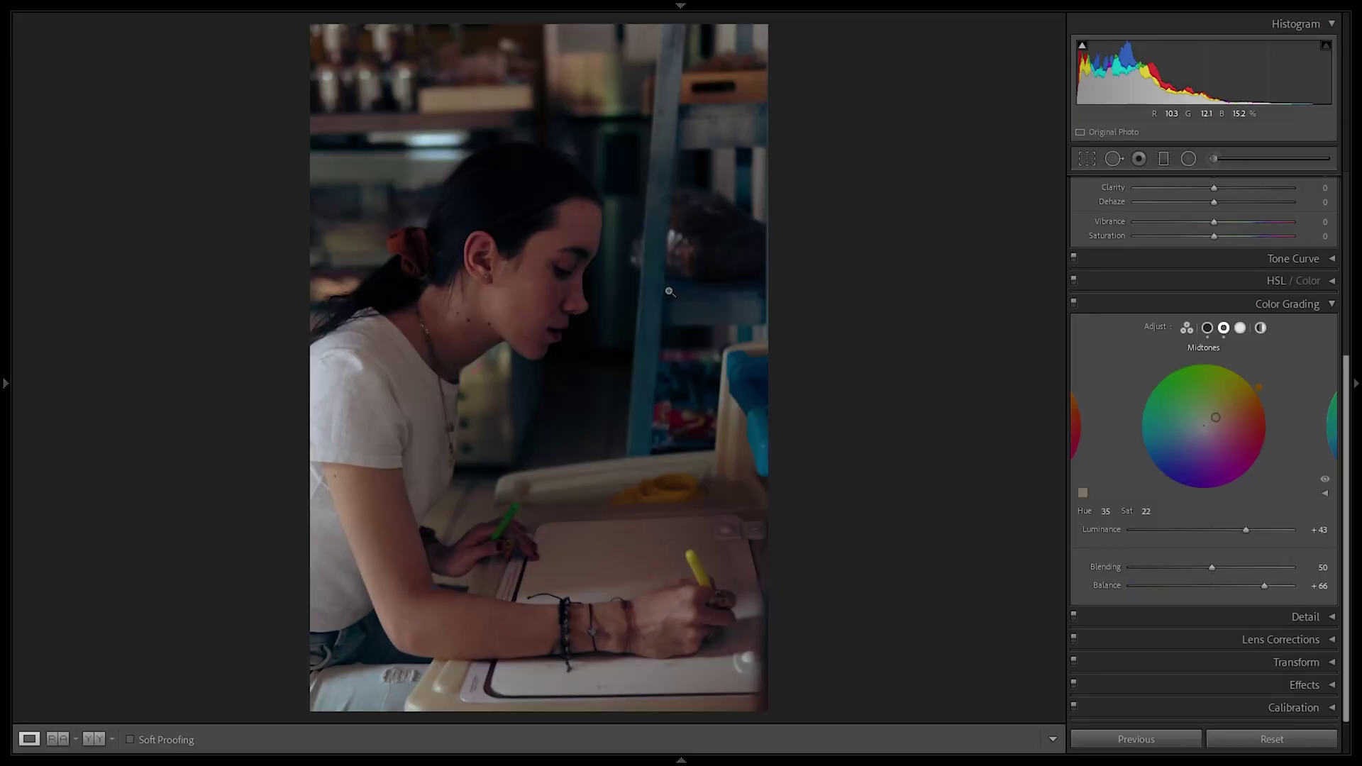
# - Copy the portrait's develop settings and open the train platform photo
pyautogui.rightClick(658, 268)
pyautogui.moveTo(681, 283)
pyautogui.click(1003, 338)
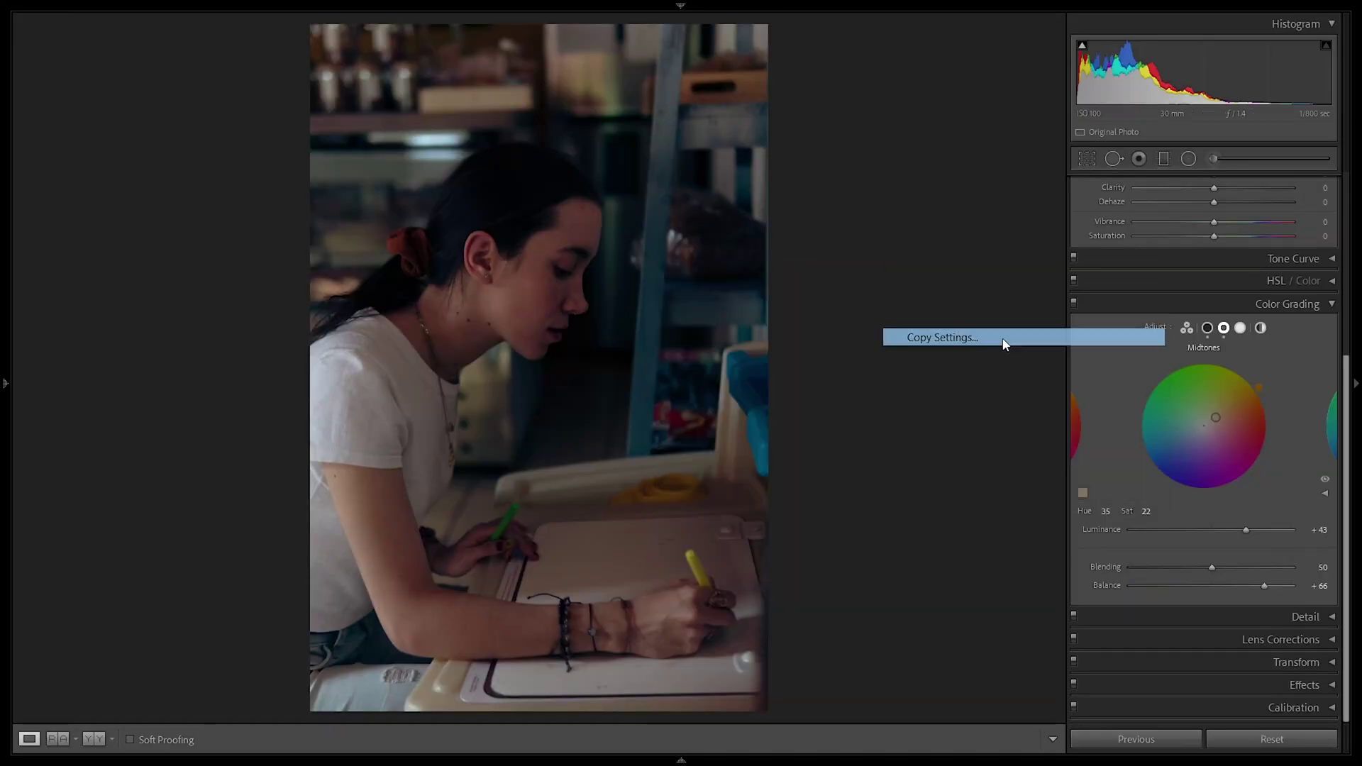
pyautogui.click(841, 532)
pyautogui.press('Right')
pyautogui.press('Right')
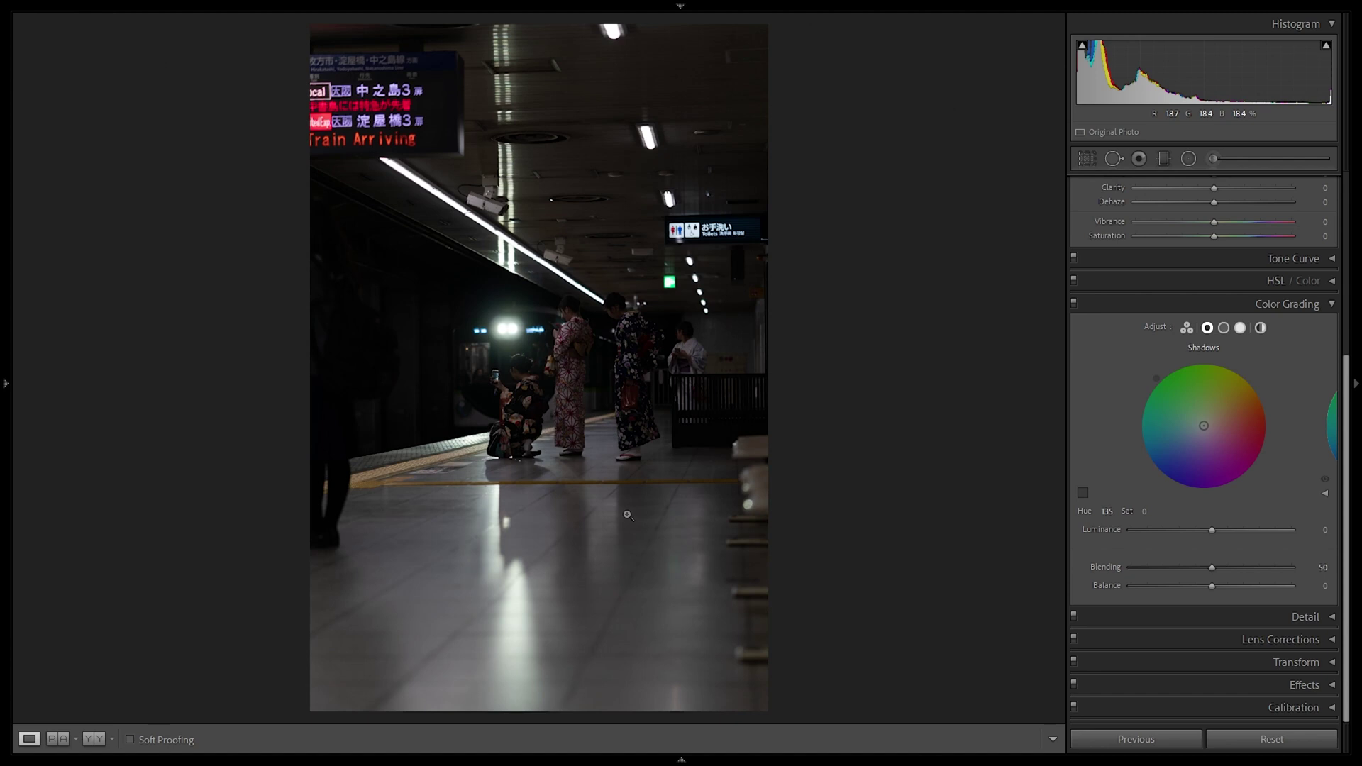
# - Paste the copied develop settings onto the train platform photo
pyautogui.rightClick(617, 210)
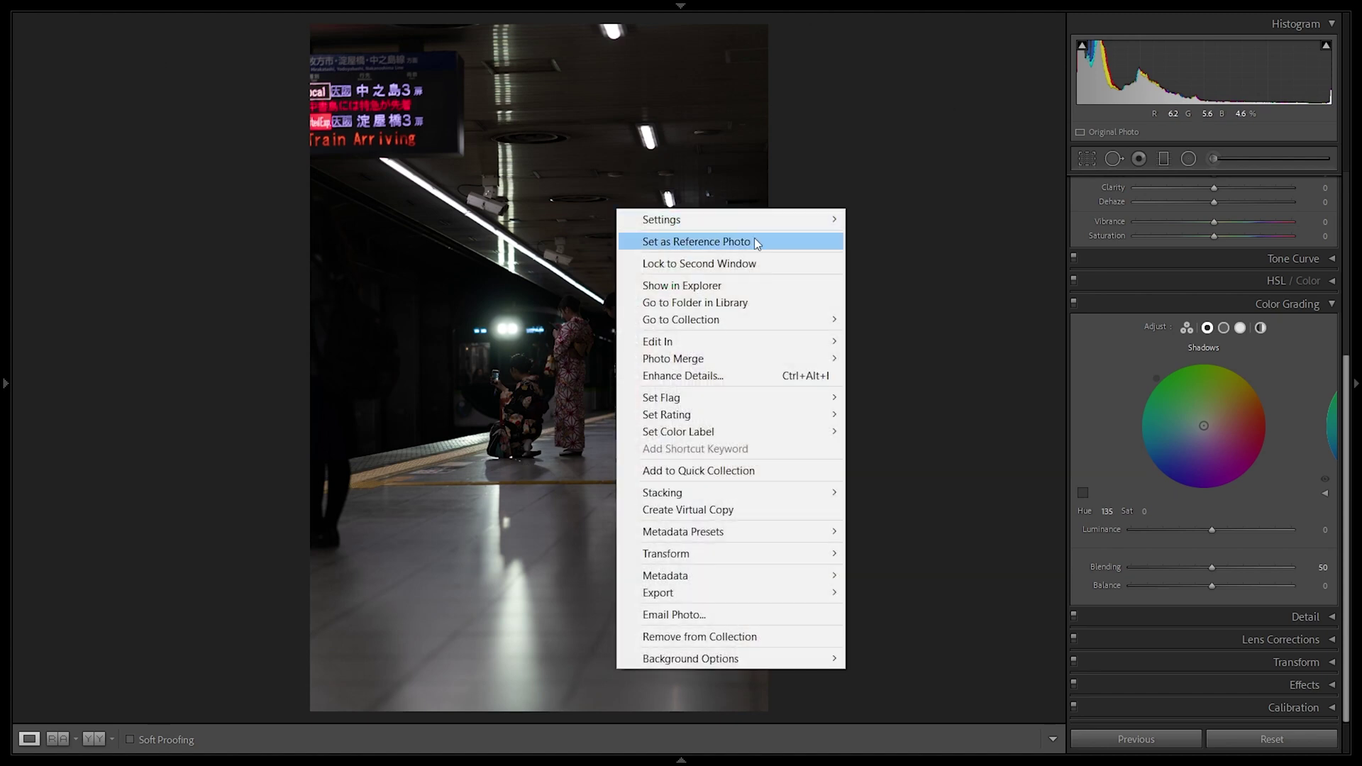
pyautogui.moveTo(800, 224)
pyautogui.click(899, 298)
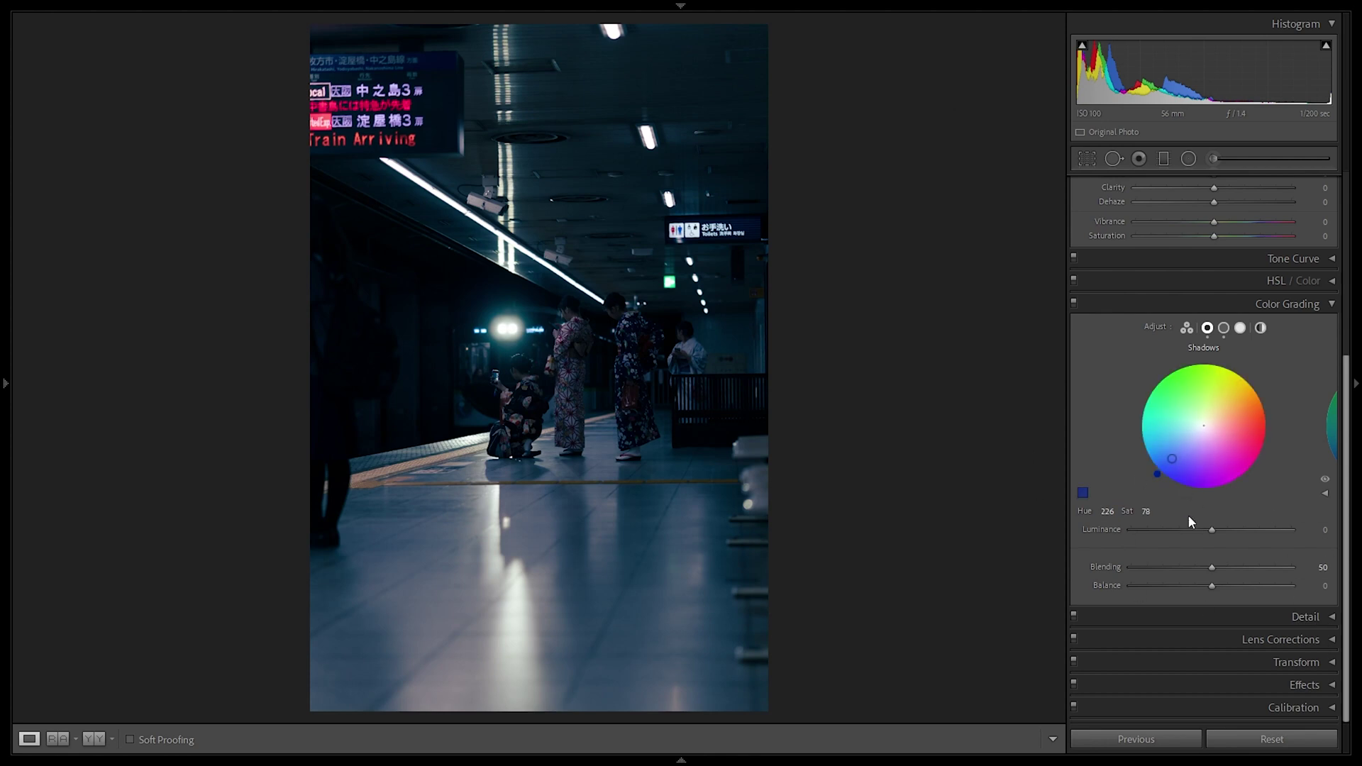
# - Lower the train platform photo's shadows tint saturation to 29 at hue 226 and fine-tune it slightly higher
pyautogui.moveTo(1146, 511)
pyautogui.mouseDown()
pyautogui.moveTo(1177, 511)
pyautogui.moveTo(1124, 511)
pyautogui.mouseUp()
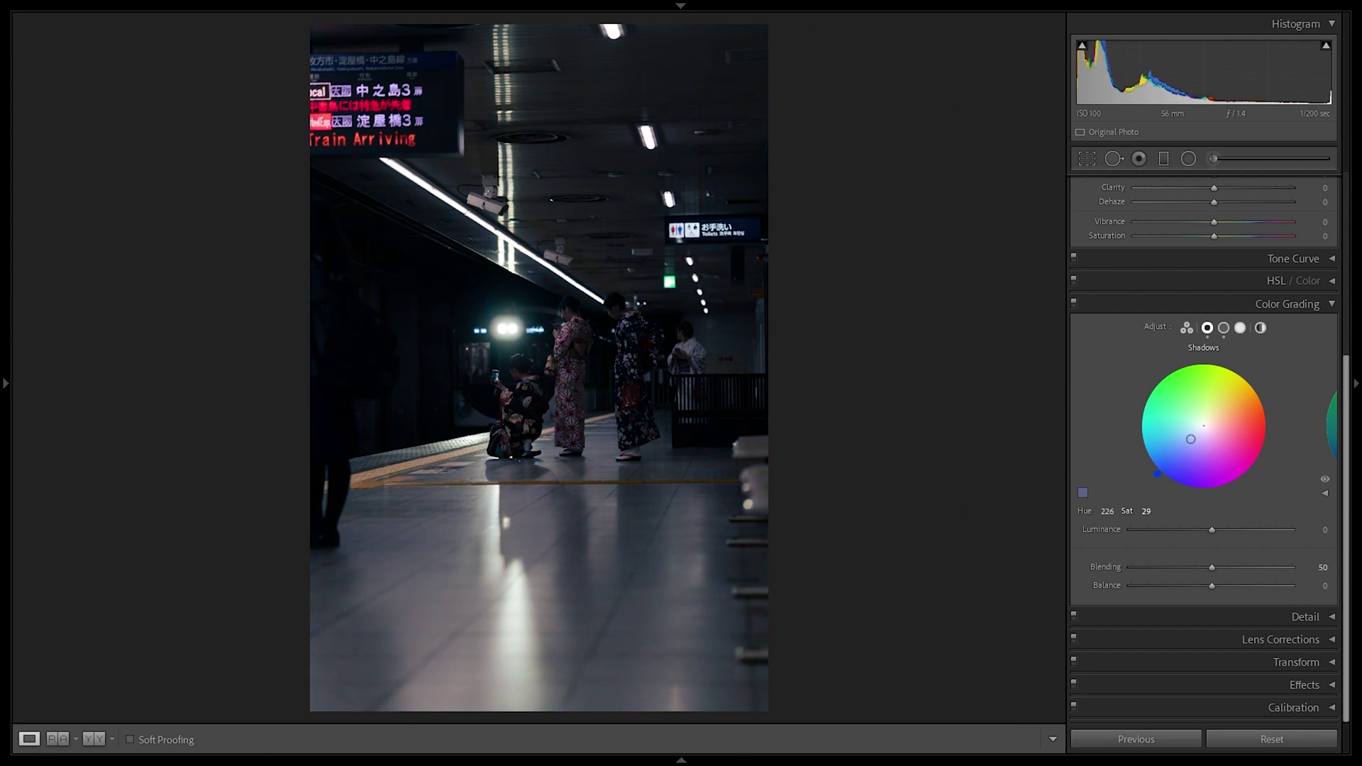
pyautogui.moveTo(1148, 515); pyautogui.dragTo(1151, 517)
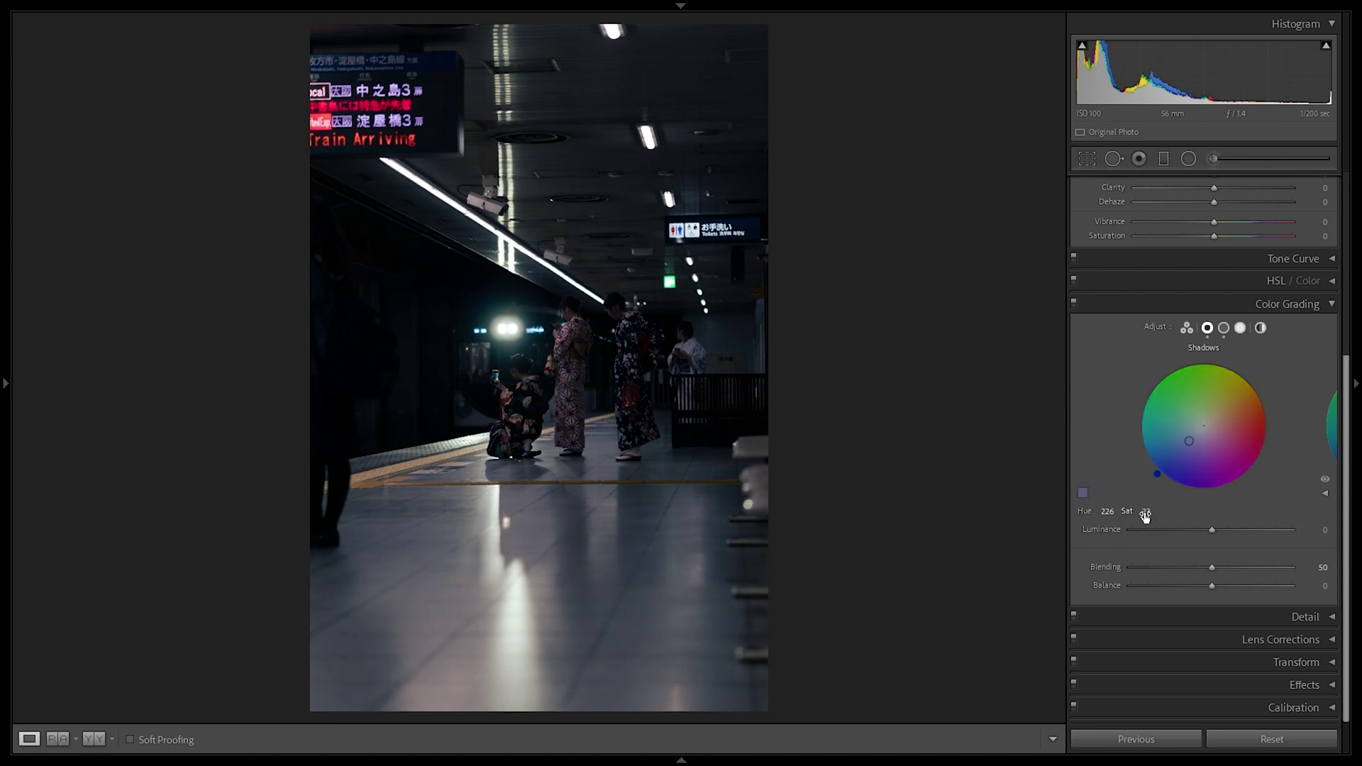
pyautogui.moveTo(1144, 514); pyautogui.dragTo(1170, 515)
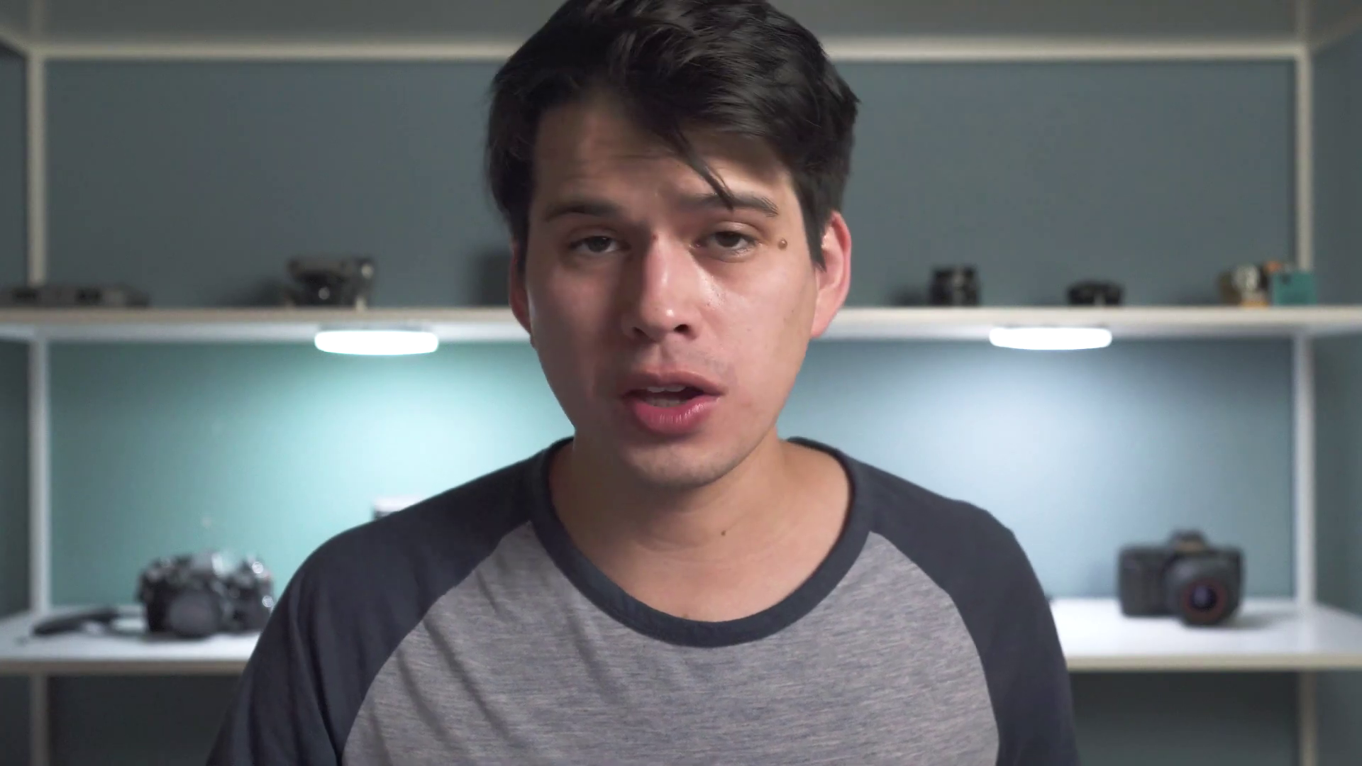